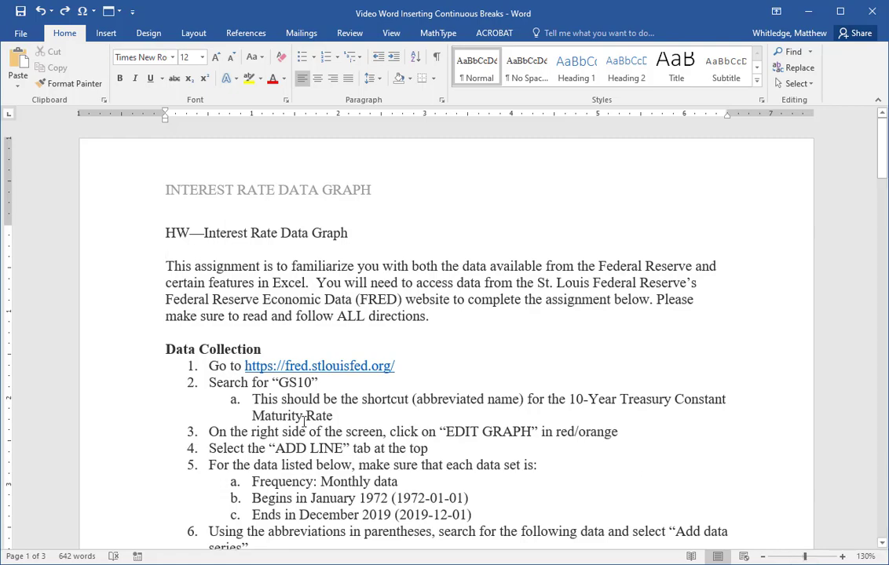
# - Look through the three-page document, checking the Data Collection and Excel Graph Generation instructions and the charts on the last page
pyautogui.scroll(-10, 287, 428)
pyautogui.scroll(-20, 283, 423)
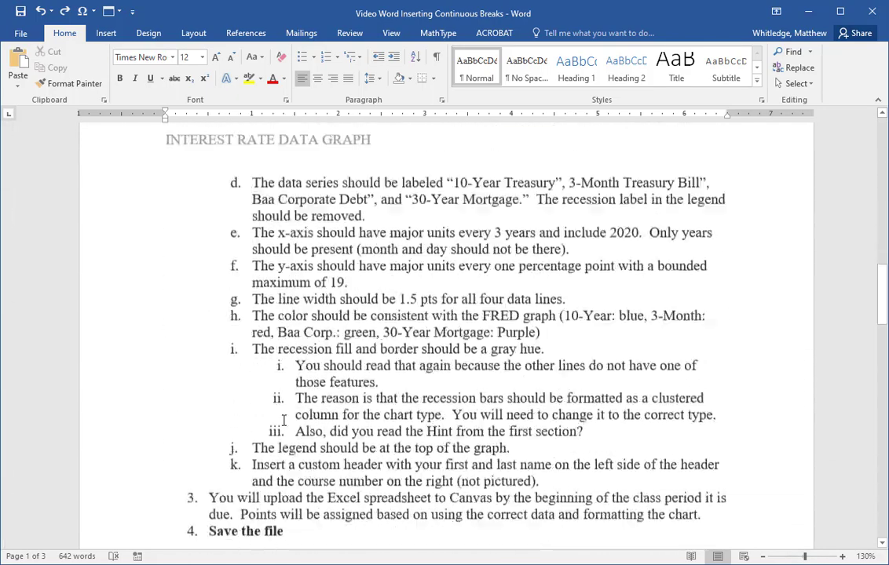
pyautogui.scroll(-6, 283, 420)
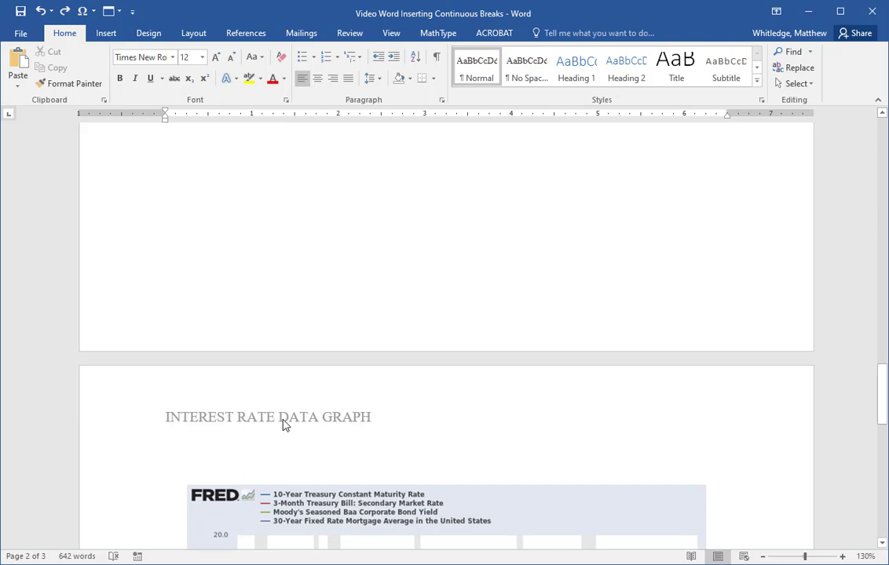
pyautogui.scroll(-12, 285, 424)
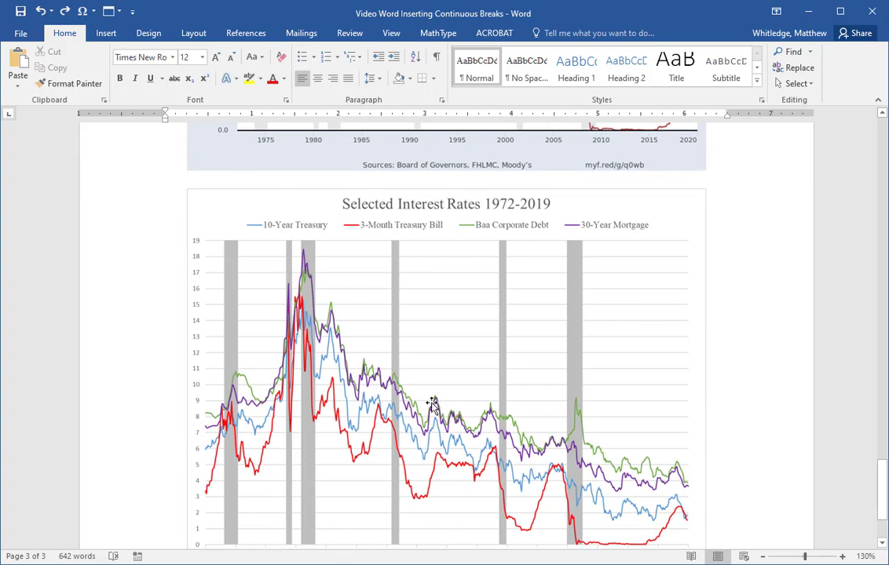
pyautogui.scroll(-1, 382, 401)
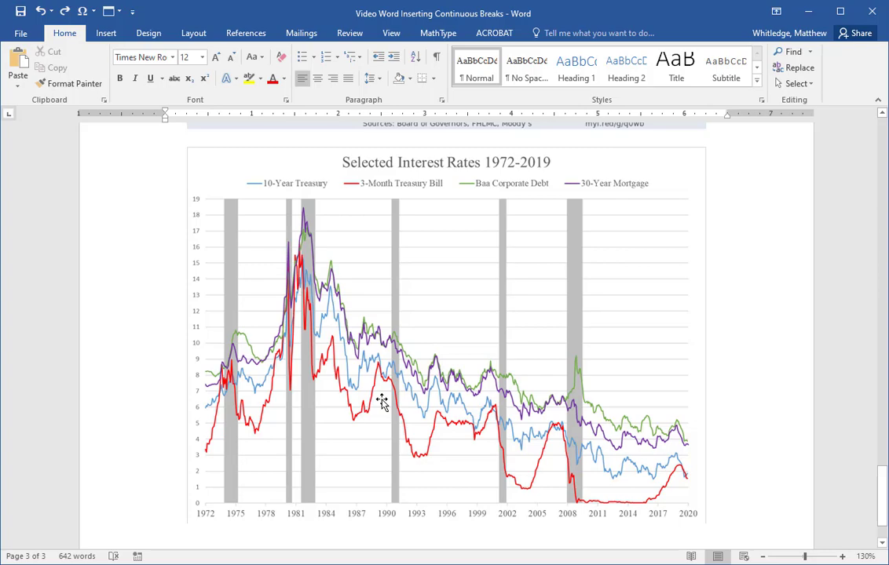
pyautogui.hotkey('ctrl', 'Home')
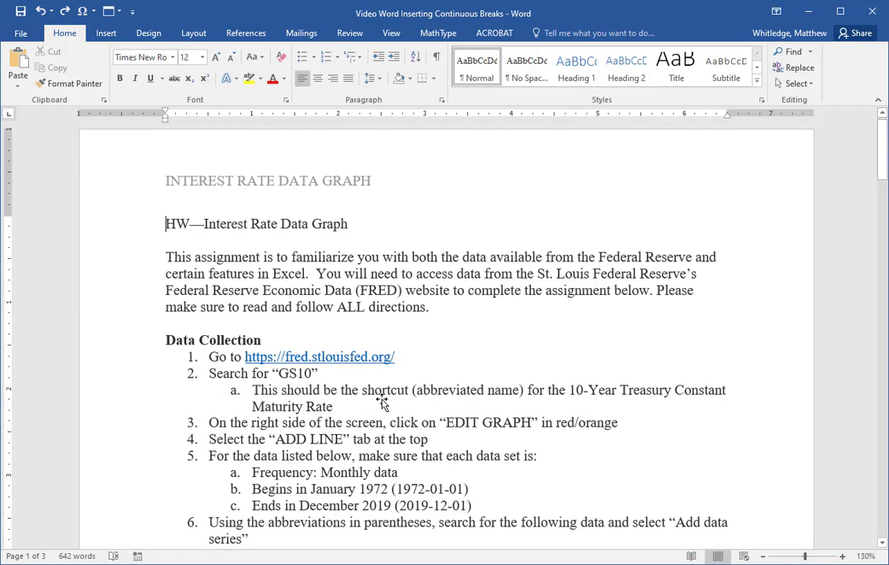
pyautogui.scroll(-12, 382, 400)
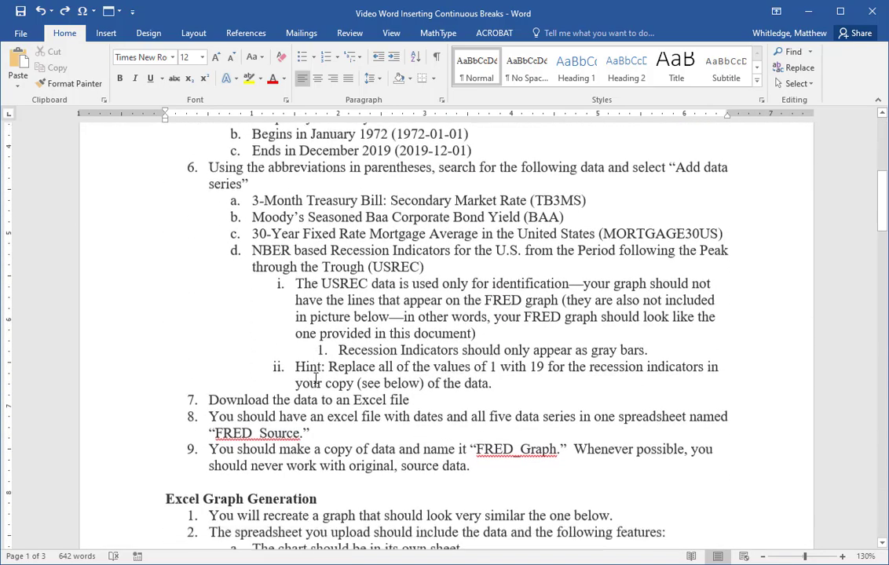
pyautogui.click(188, 340)
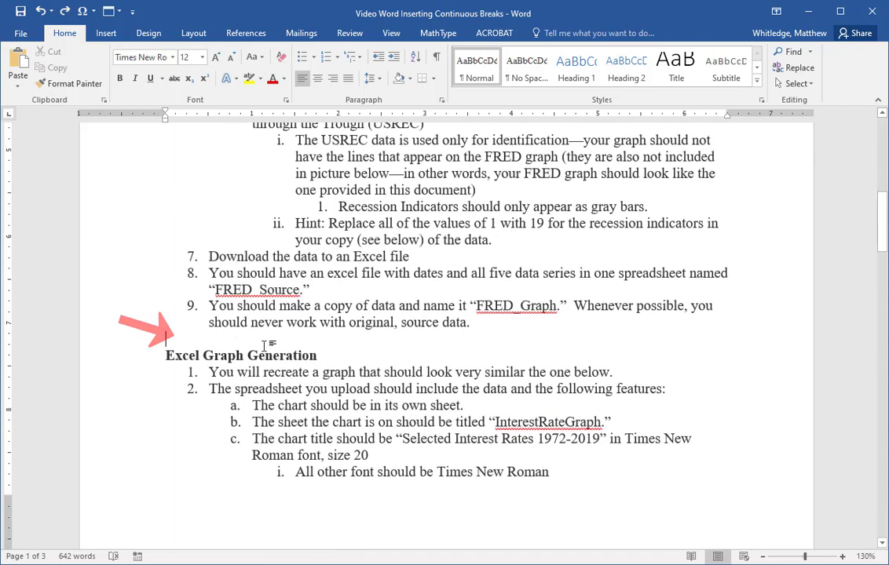
pyautogui.hotkey('ctrl', 'pagedown')
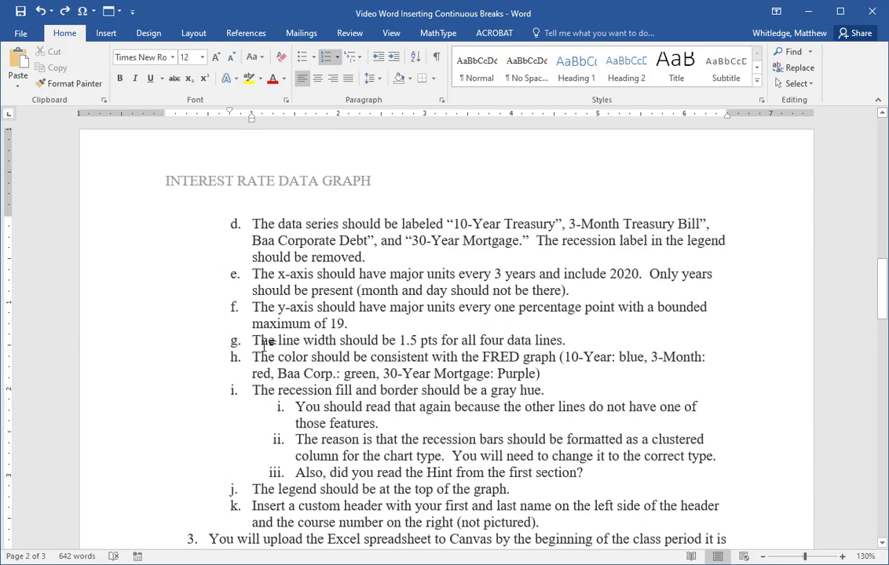
pyautogui.hotkey('ctrl', 'pagedown')
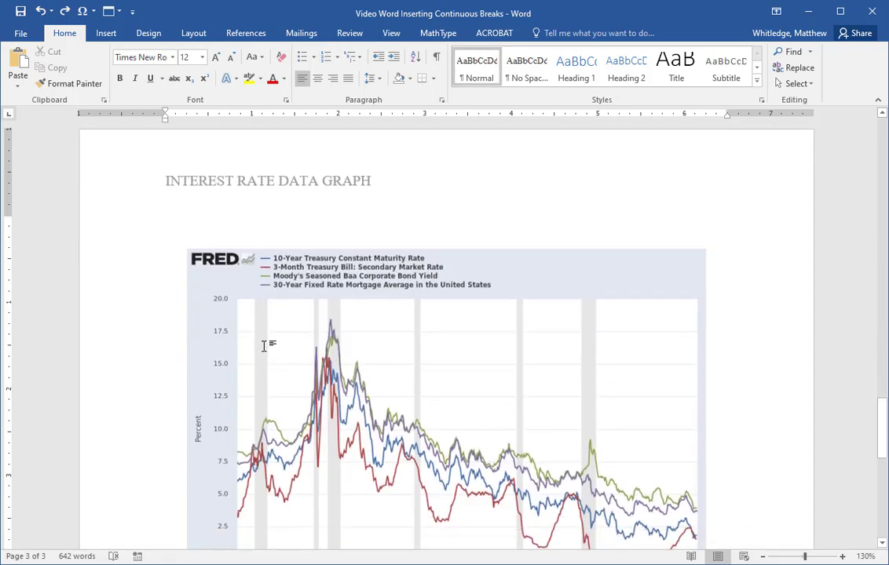
pyautogui.press('pagedown')
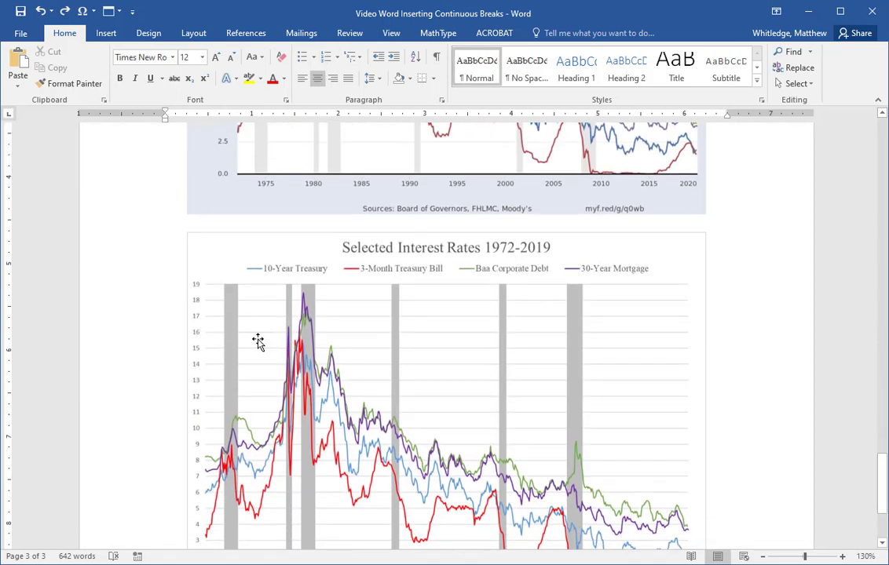
# - Move the "Selected Interest Rates 1972-2019" chart from the last page to the blank line above the "Excel Graph Generation" heading
pyautogui.click(242, 258)
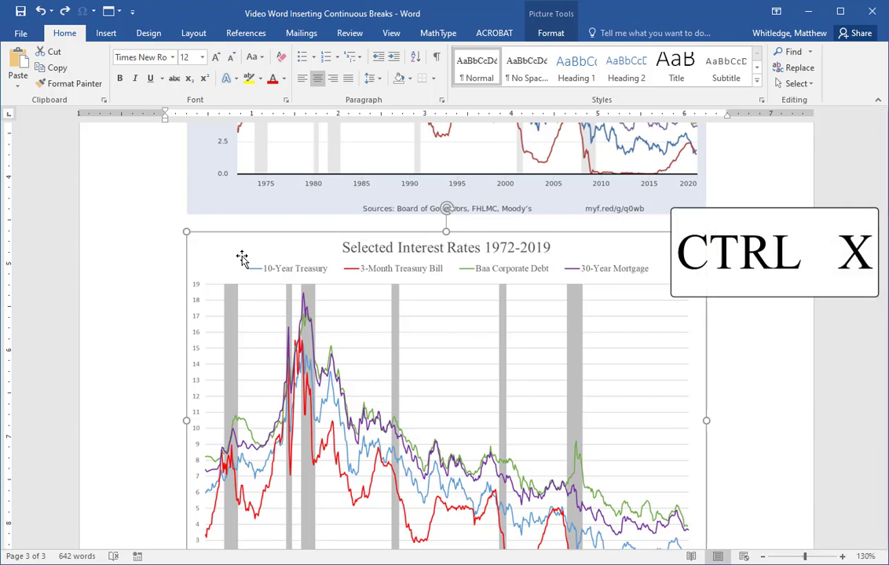
pyautogui.hotkey('ctrl', 'x')
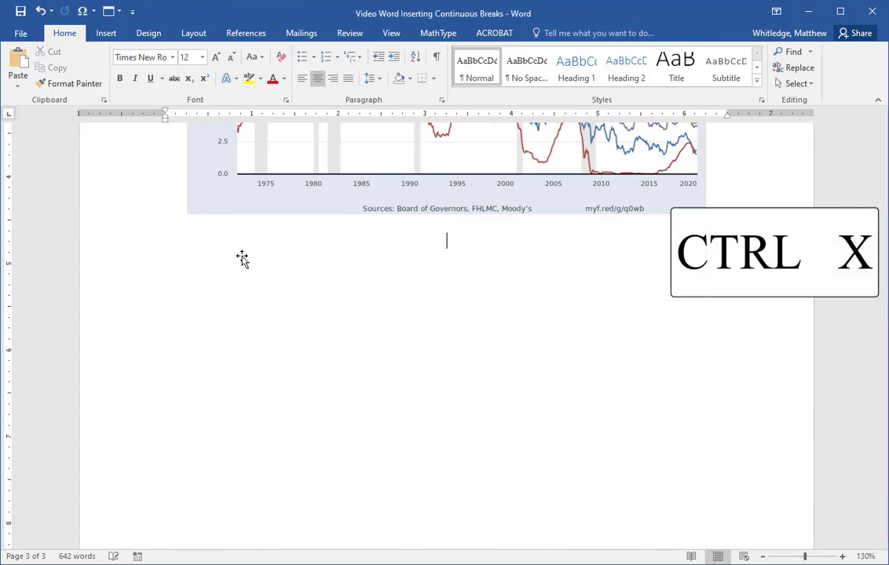
pyautogui.scroll(20, 242, 260)
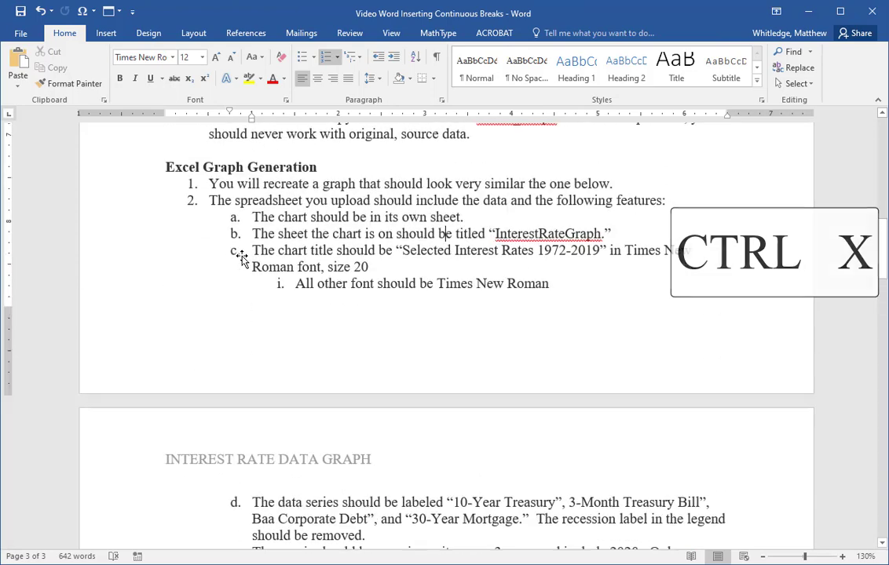
pyautogui.scroll(5, 242, 259)
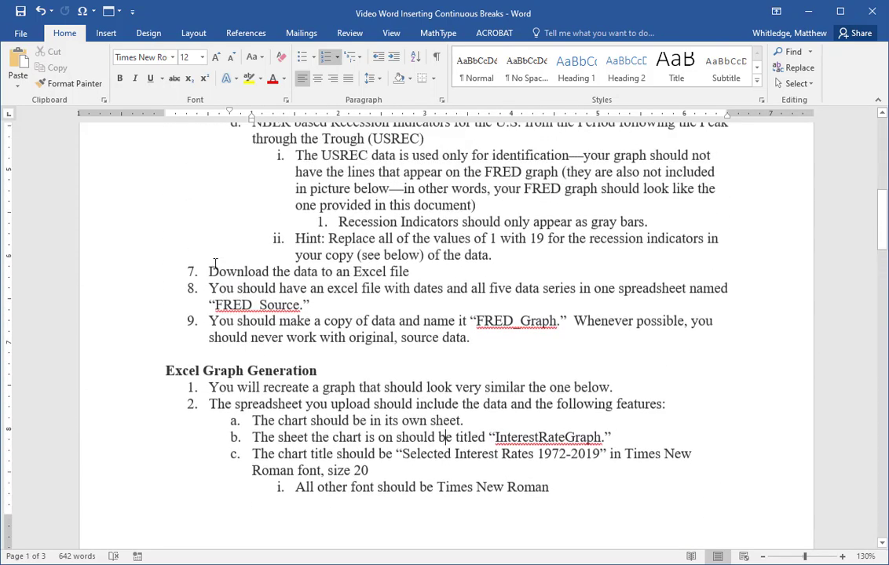
pyautogui.click(172, 359)
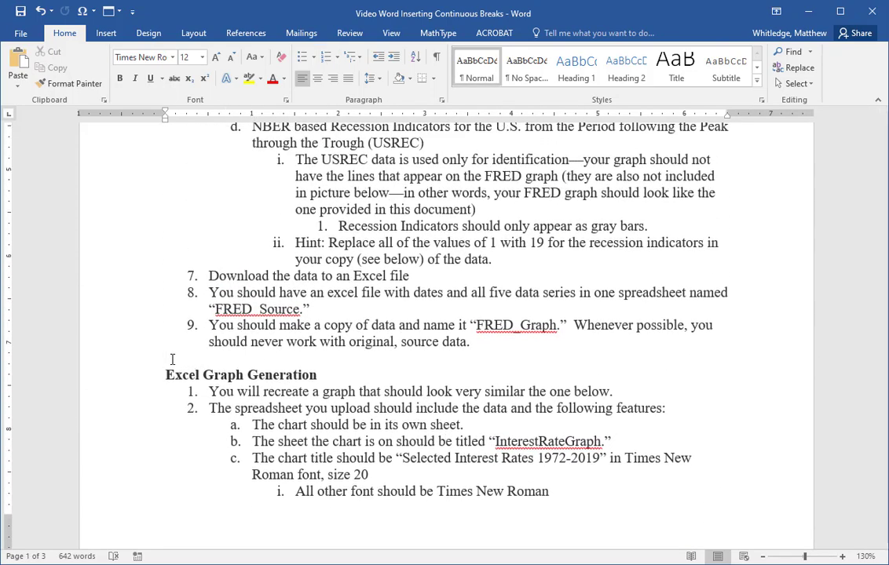
pyautogui.hotkey('ctrl', 'v')
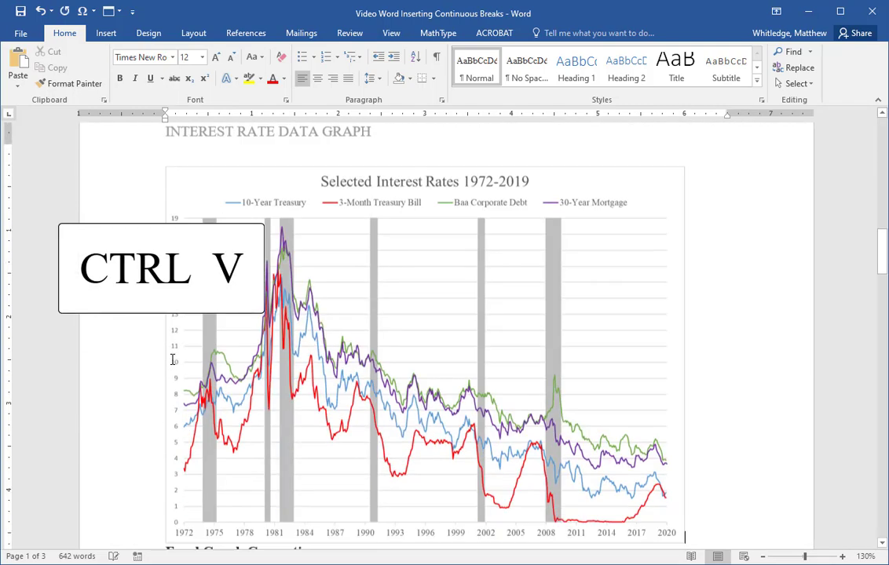
# - Zoom out to 90% and examine the moved chart's placement between the Data Collection list and the Excel Graph Generation section
pyautogui.keyDown('ctrl'); pyautogui.scroll(-4, 193, 343); pyautogui.keyUp('ctrl')
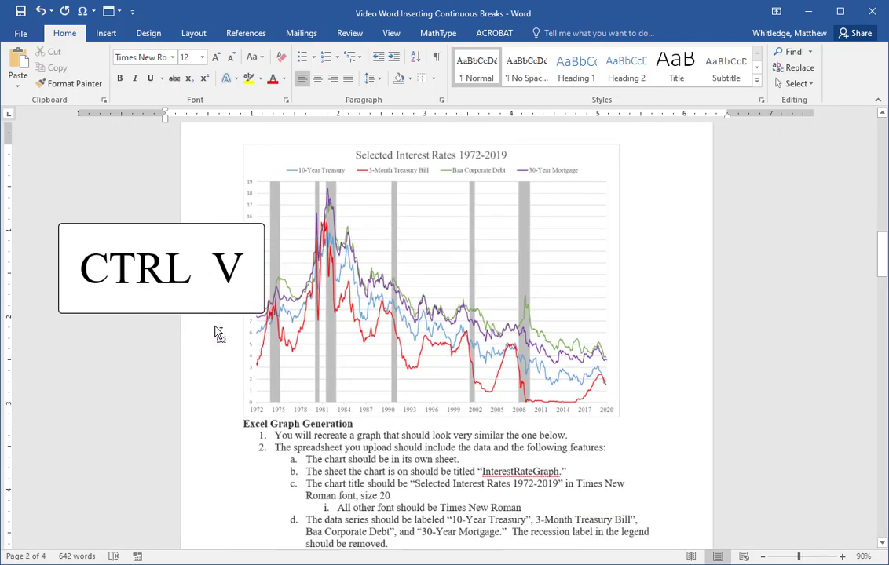
pyautogui.scroll(-10, 303, 336)
pyautogui.scroll(3, 303, 336)
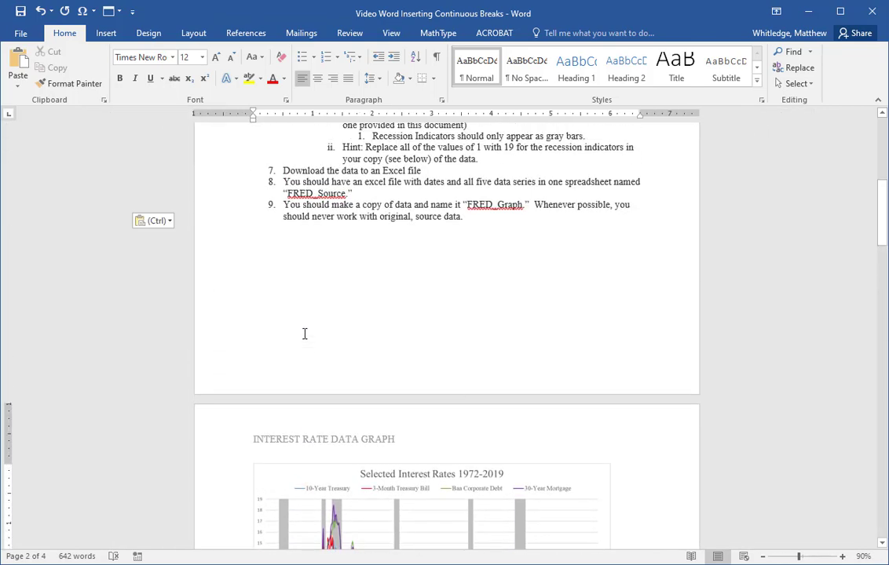
pyautogui.scroll(-3, 303, 337)
pyautogui.scroll(-3, 303, 336)
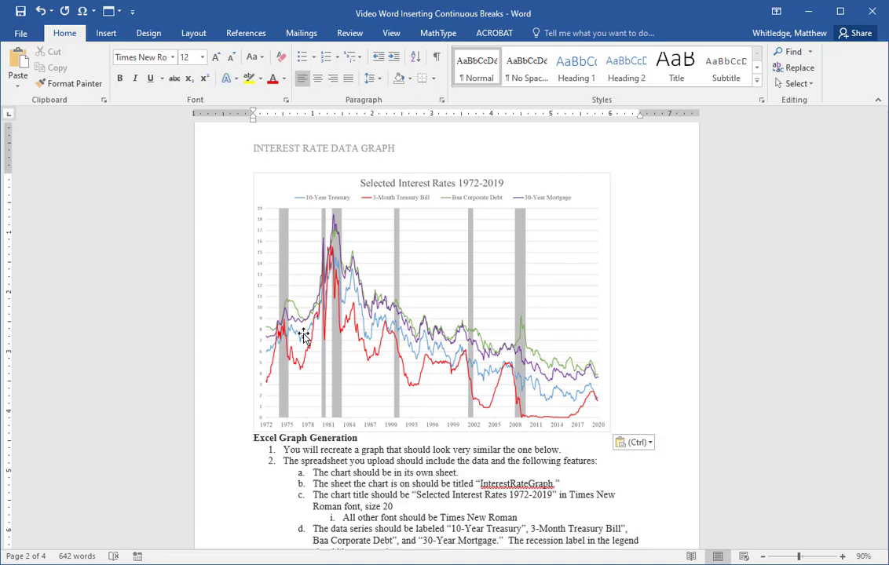
pyautogui.scroll(7, 303, 336)
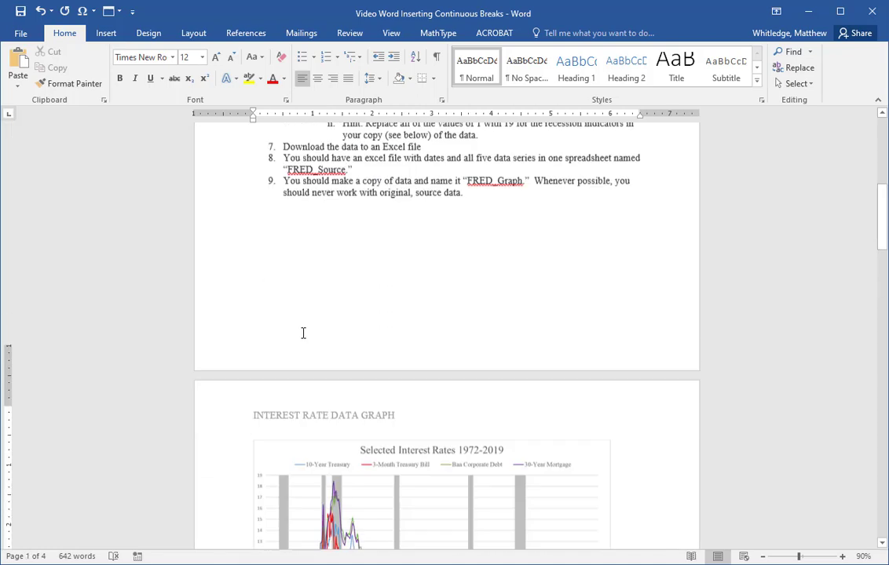
pyautogui.scroll(-5, 238, 341)
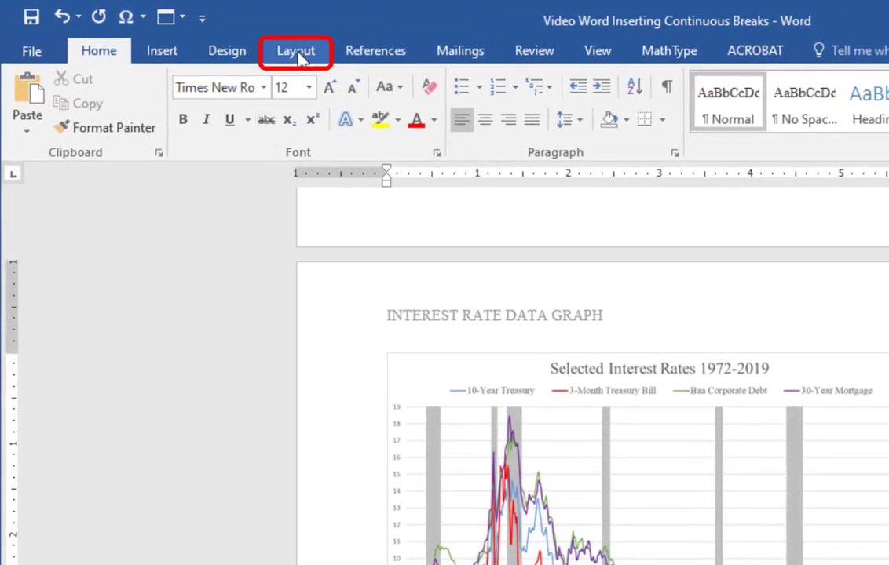
# - Add empty non-list lines below item 9 of the Data Collection list, at the end of the first page's text
pyautogui.click(318, 55)
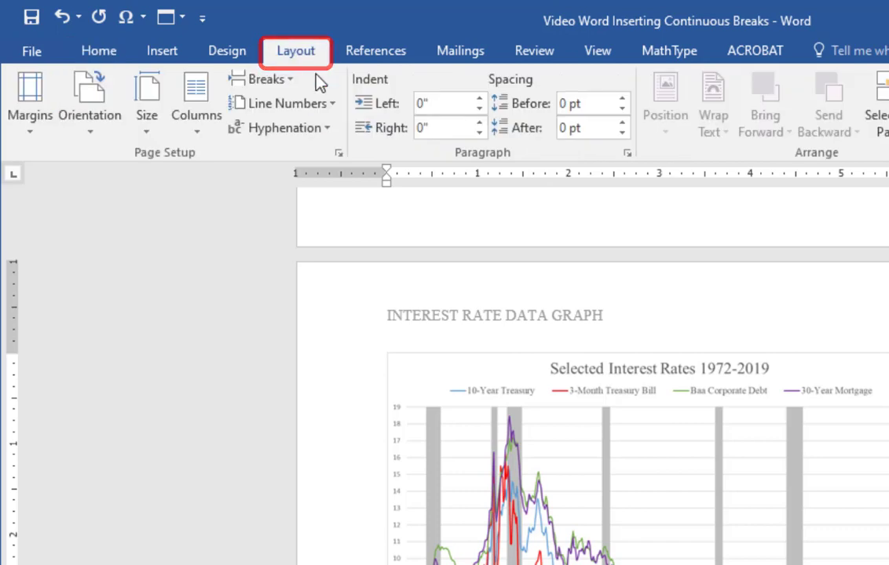
pyautogui.scroll(3, 392, 338)
pyautogui.scroll(5, 393, 335)
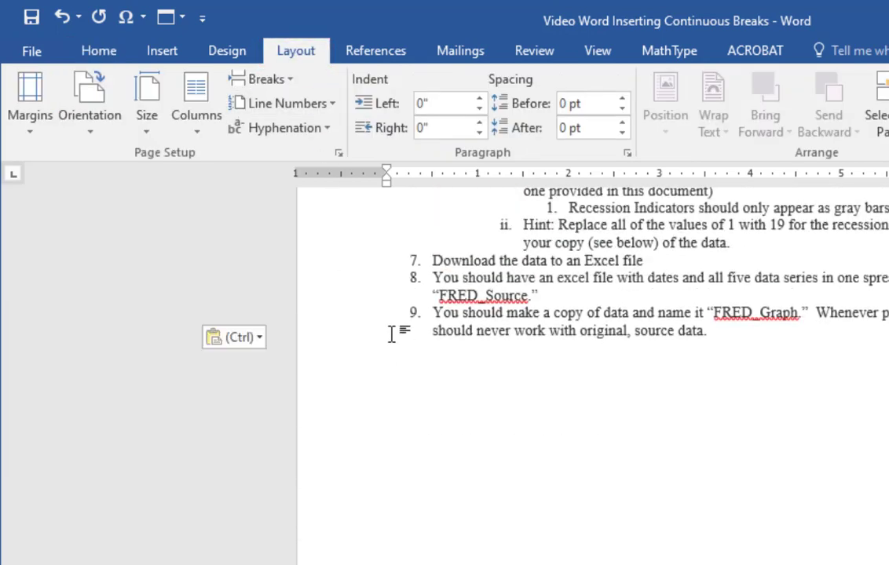
pyautogui.click(391, 338)
pyautogui.click(786, 338)
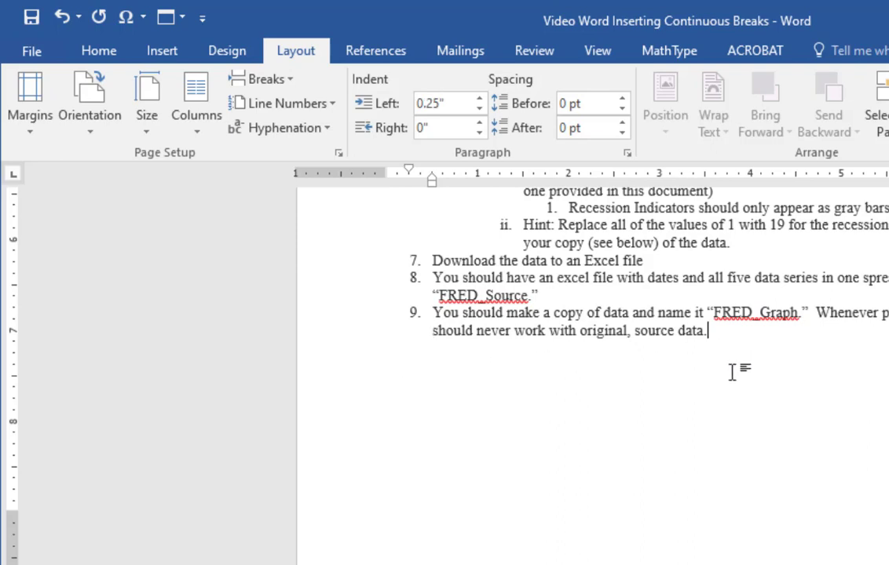
pyautogui.press('Return')
pyautogui.press('Return')
pyautogui.press('Return')
pyautogui.press('Return')
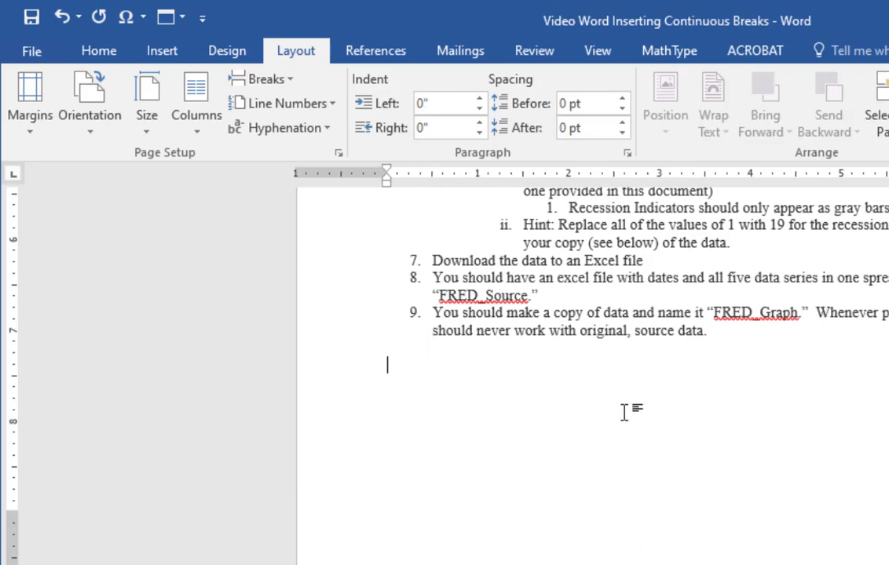
# - Insert a continuous section break on the empty line below item 9 and show the hidden formatting marks
pyautogui.click(289, 80)
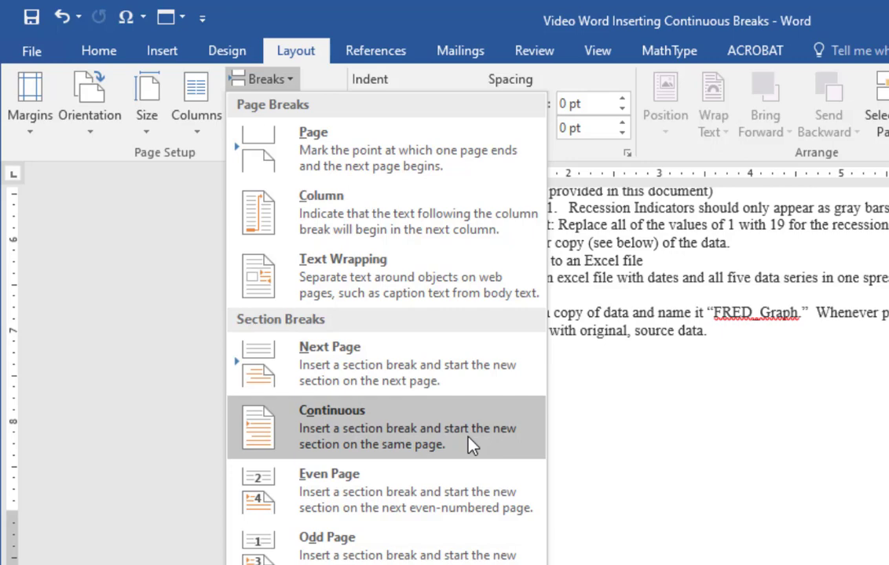
pyautogui.click(470, 446)
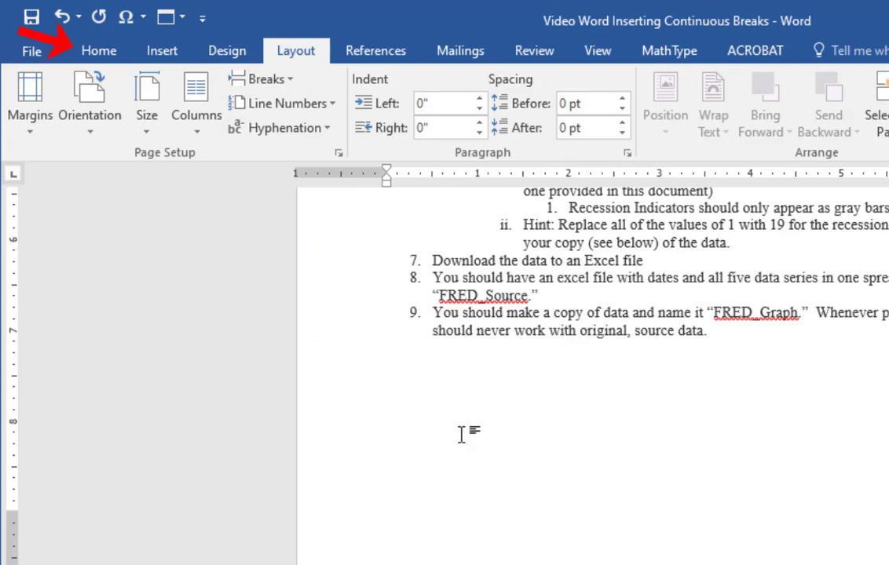
pyautogui.click(92, 55)
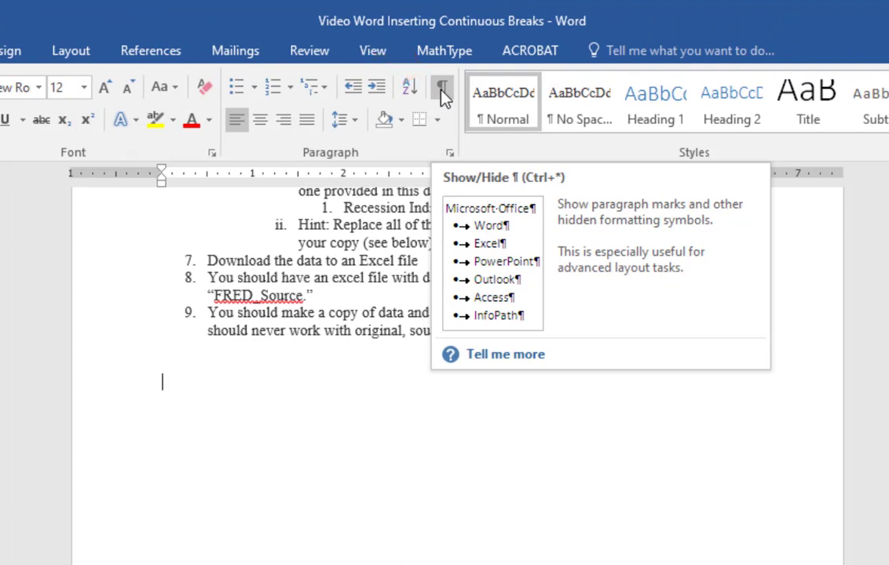
pyautogui.click(442, 91)
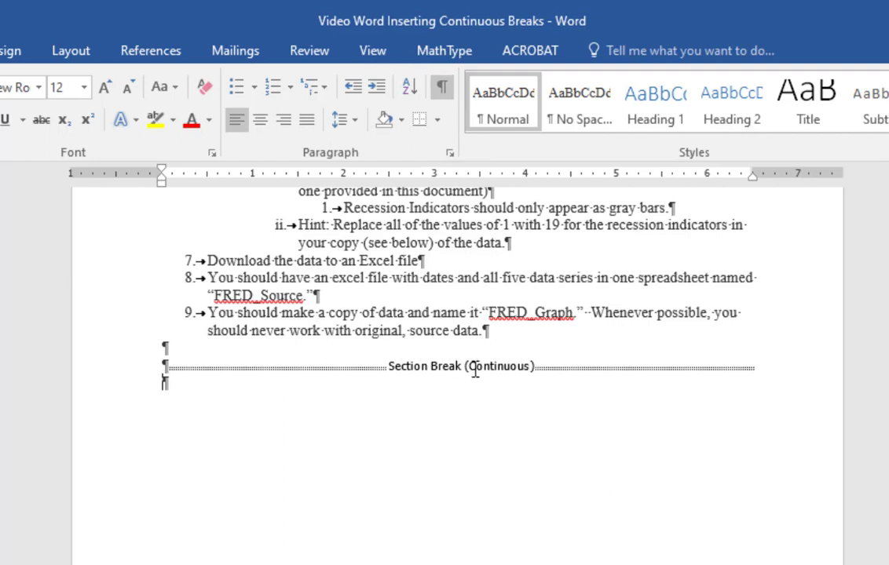
# - Add three empty lines between the "Selected Interest Rates 1972-2019" chart and the "Excel Graph Generation" heading
pyautogui.scroll(-4, 474, 371)
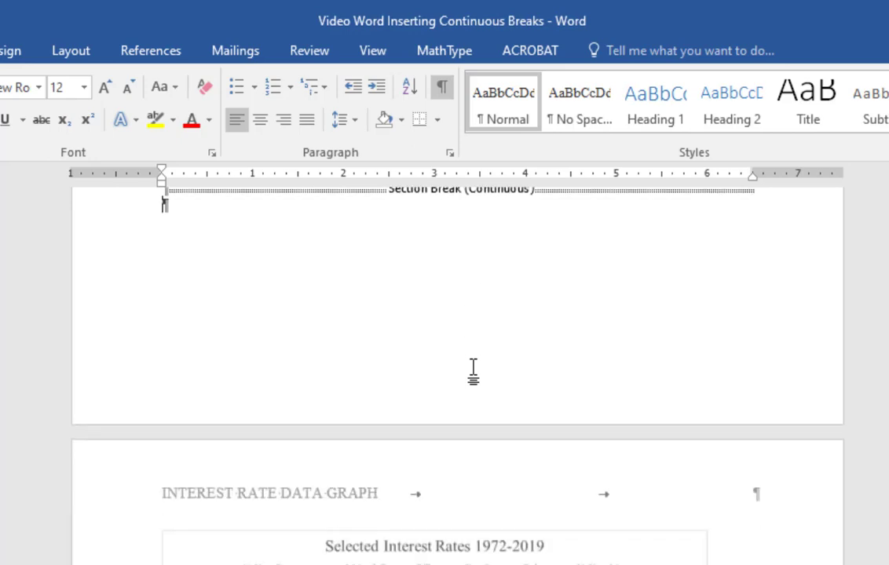
pyautogui.scroll(-8, 474, 372)
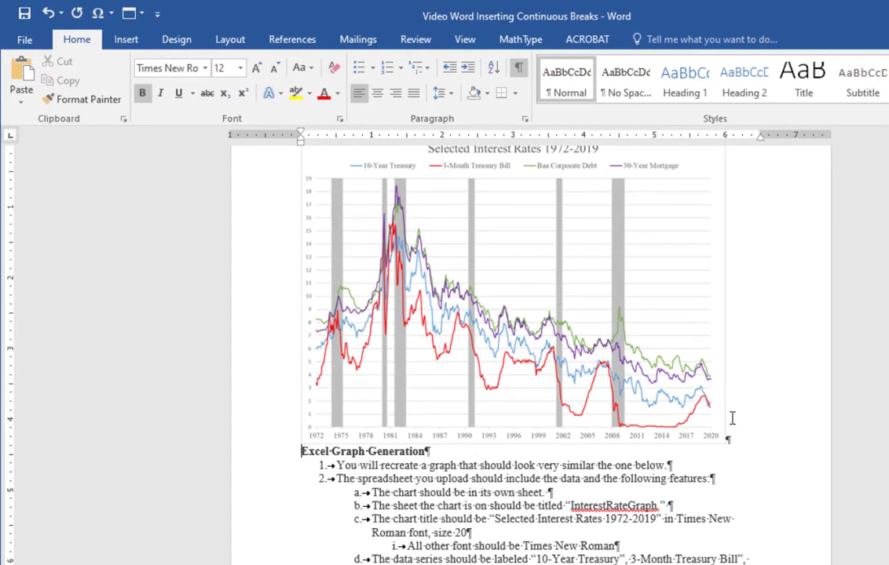
pyautogui.press('Return')
pyautogui.press('Return')
pyautogui.press('Return')
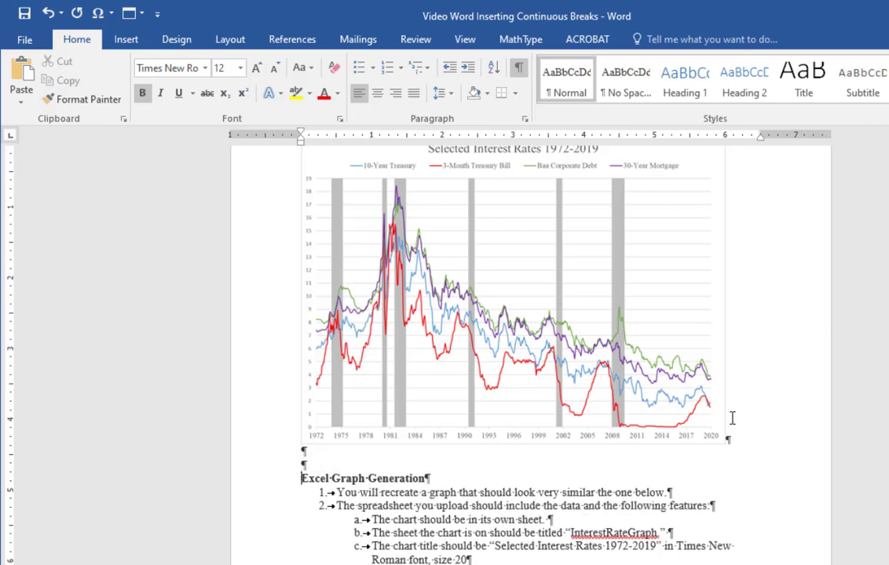
# - Insert a continuous section break in the empty lines directly below the "Selected Interest Rates 1972-2019" chart
pyautogui.click(231, 40)
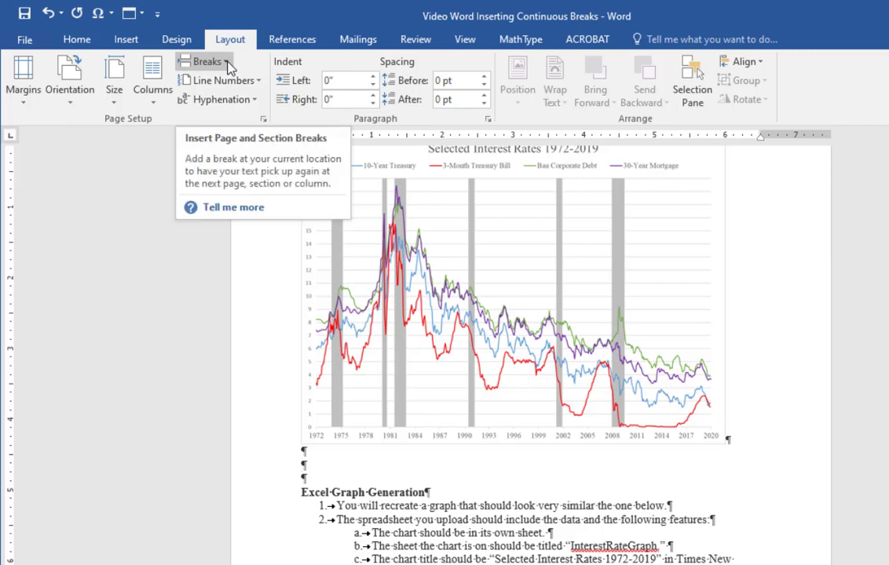
pyautogui.click(227, 65)
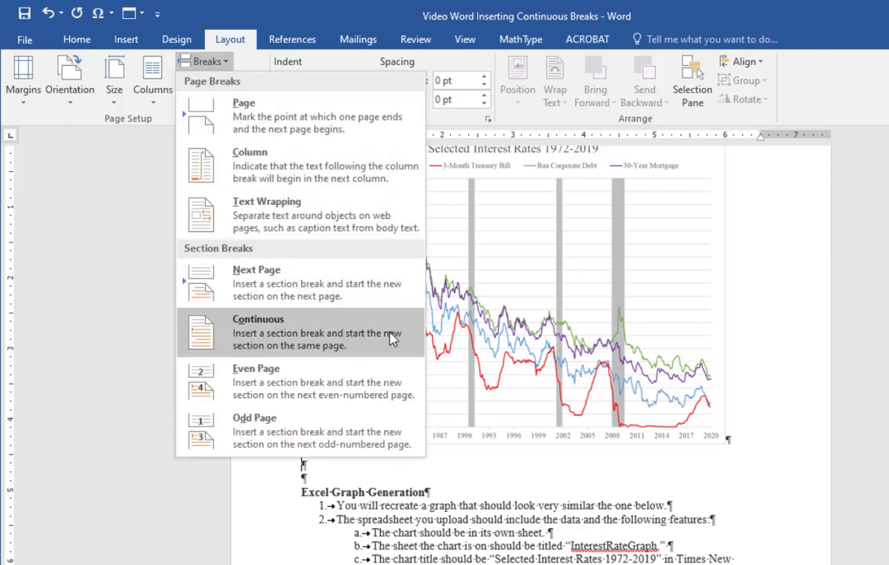
pyautogui.click(402, 339)
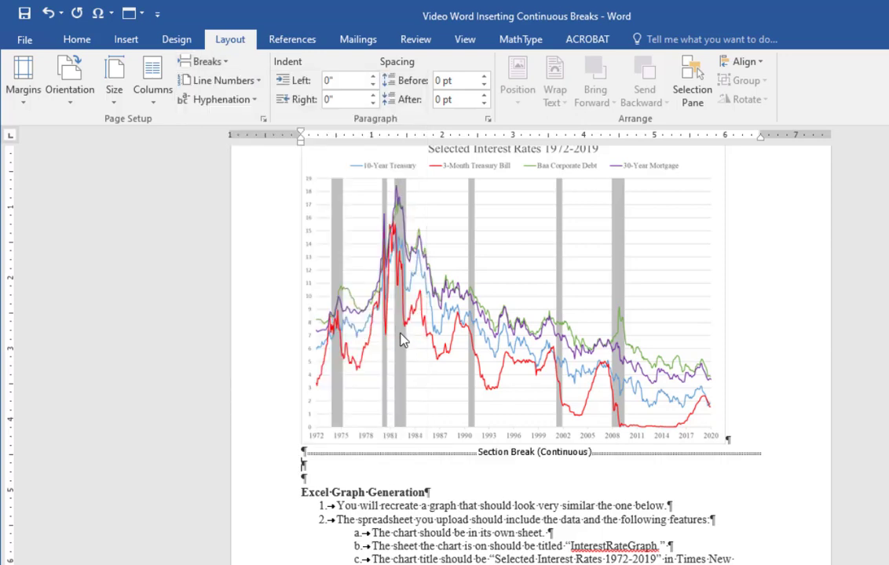
# - Insert page breaks directly below the continuous section breaks before and after the "Selected Interest Rates 1972-2019" chart
pyautogui.scroll(10, 402, 339)
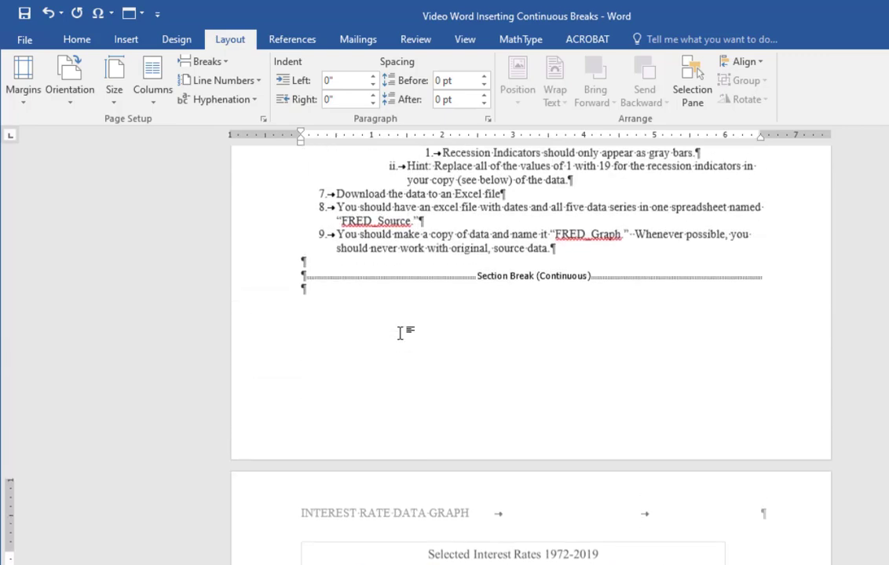
pyautogui.scroll(-5, 399, 330)
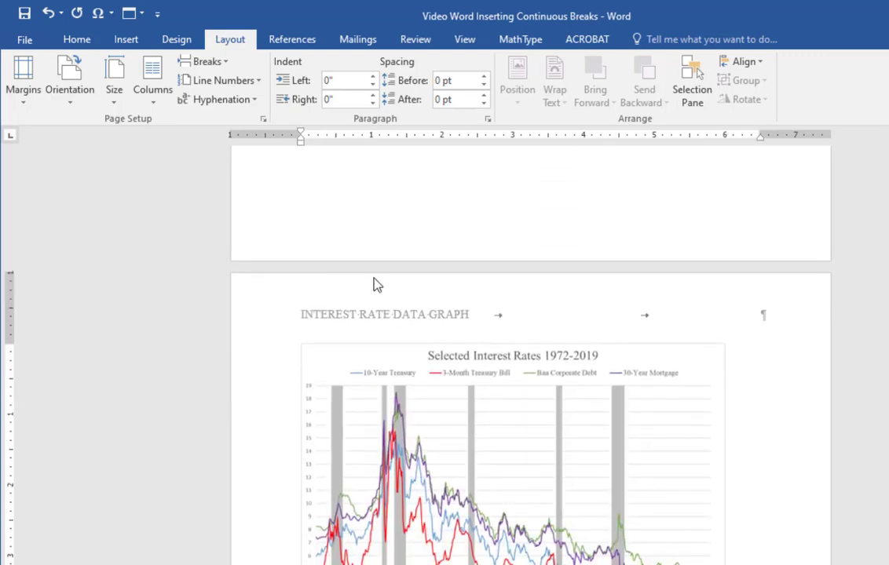
pyautogui.scroll(3, 470, 381)
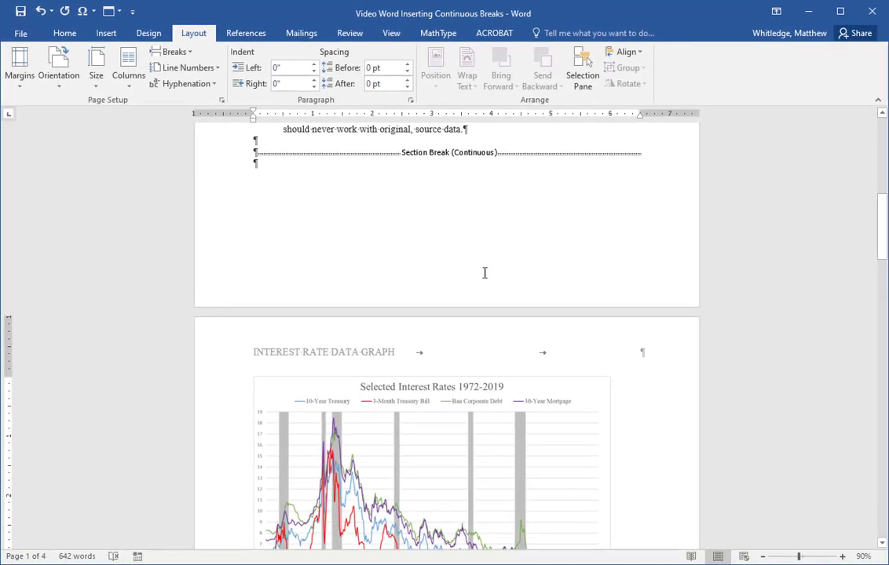
pyautogui.click(254, 186)
pyautogui.hotkey('ctrl', 'Return')
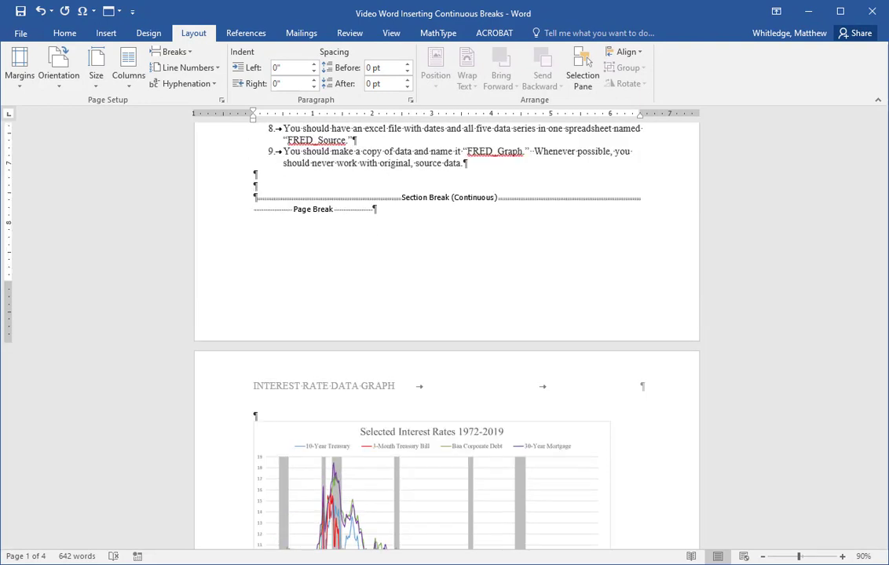
# - Change the page orientation of the section containing the "Selected Interest Rates 1972-2019" chart to landscape
pyautogui.scroll(-5, 149, 316)
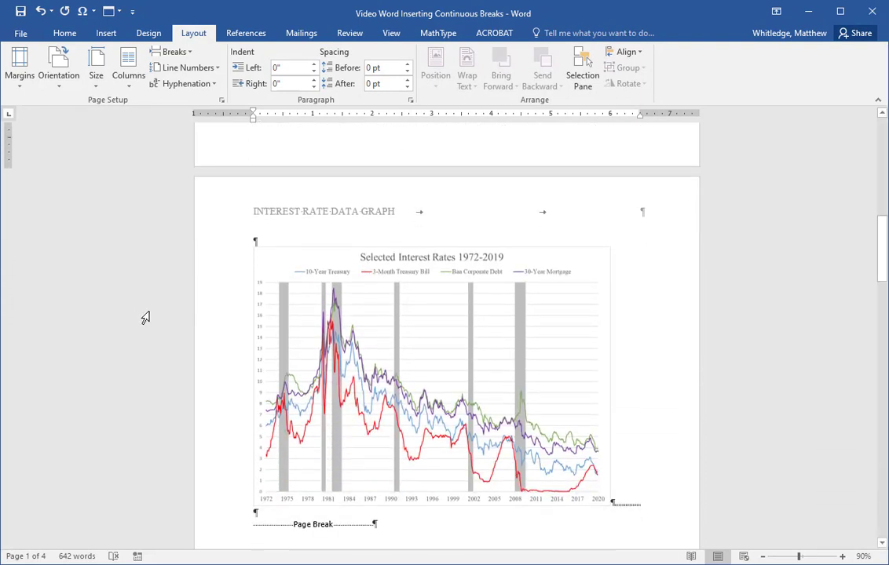
pyautogui.scroll(-3, 155, 295)
pyautogui.click(267, 155)
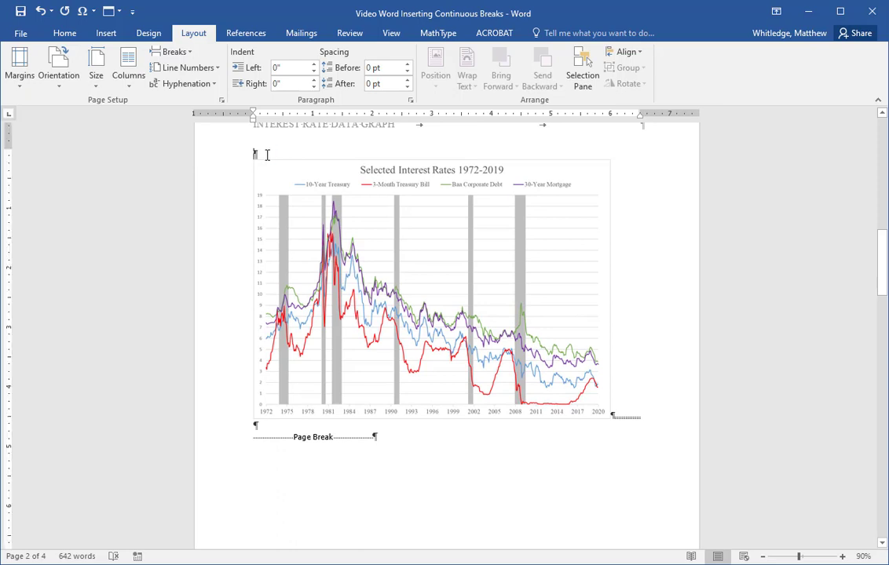
pyautogui.click(59, 88)
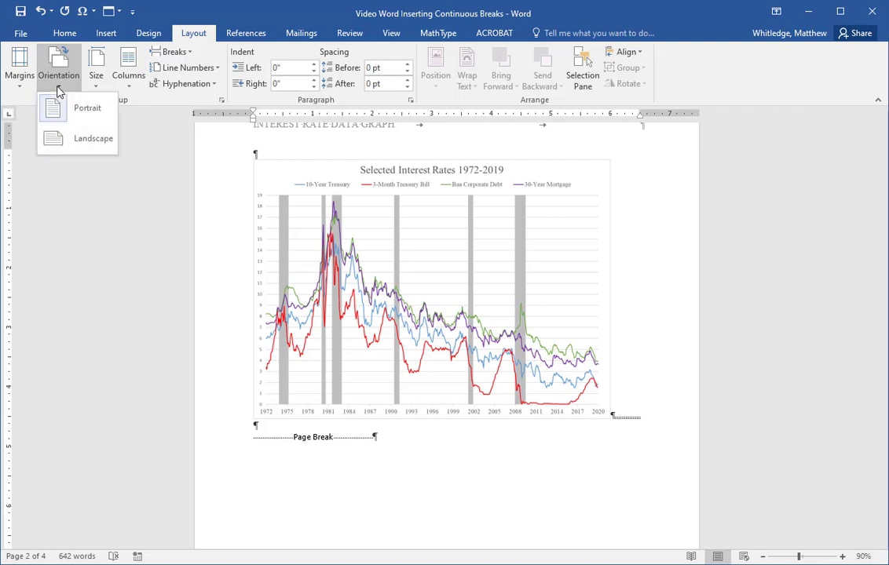
pyautogui.click(99, 144)
# - Delete the page break ahead of the chart and the one above the "Excel Graph Generation" heading
pyautogui.scroll(-5, 367, 280)
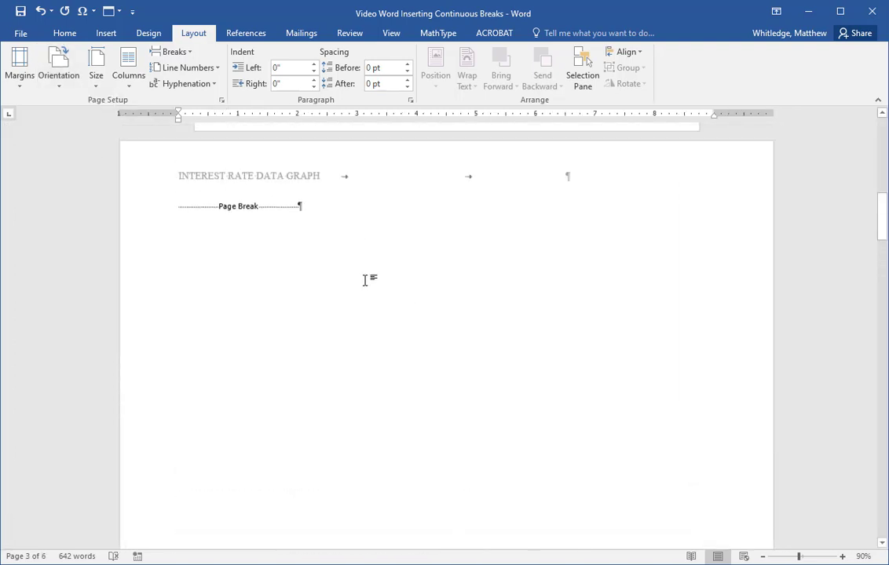
pyautogui.click(192, 228)
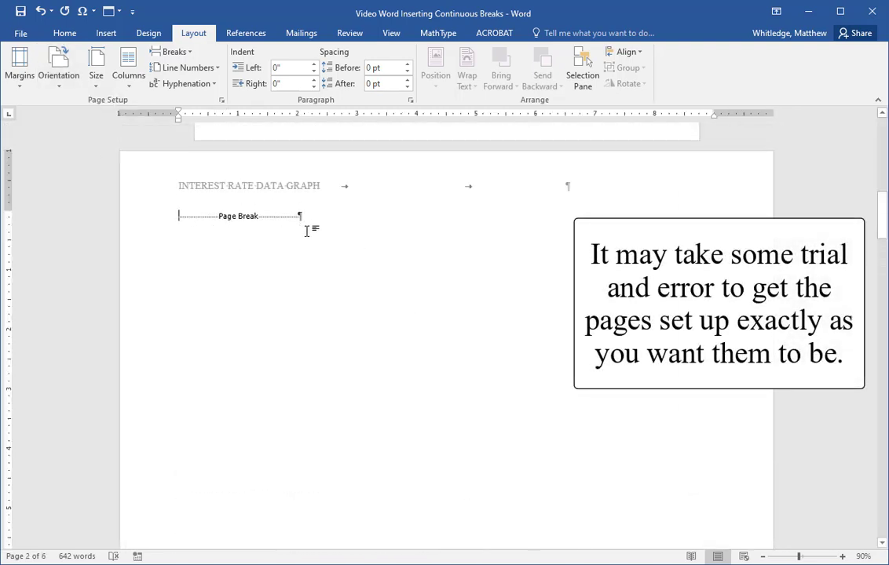
pyautogui.press('Delete')
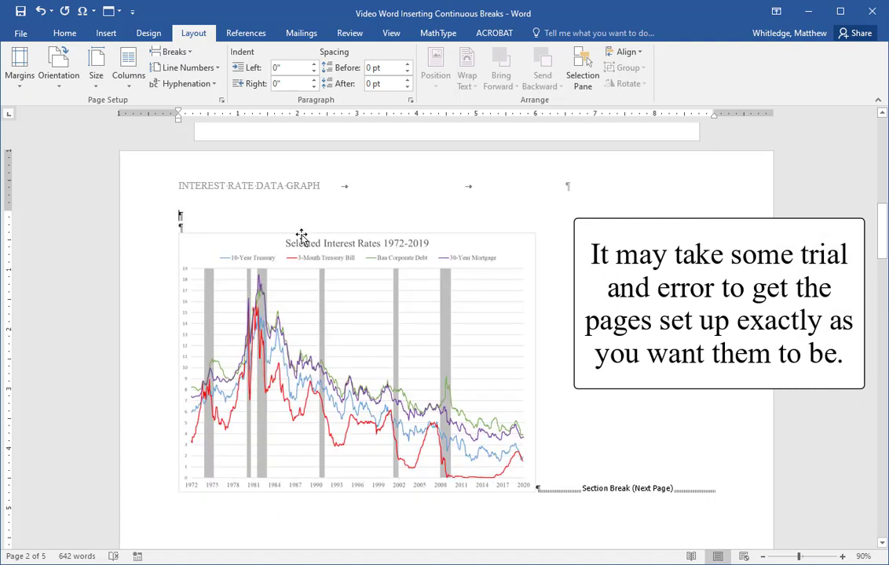
pyautogui.scroll(-3, 302, 238)
pyautogui.scroll(-3, 302, 238)
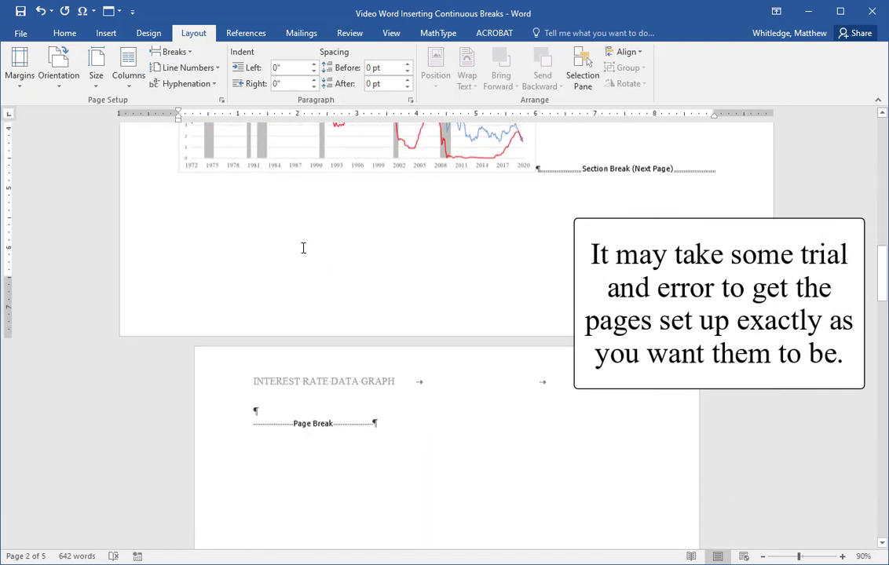
pyautogui.click(282, 410)
pyautogui.press('Delete')
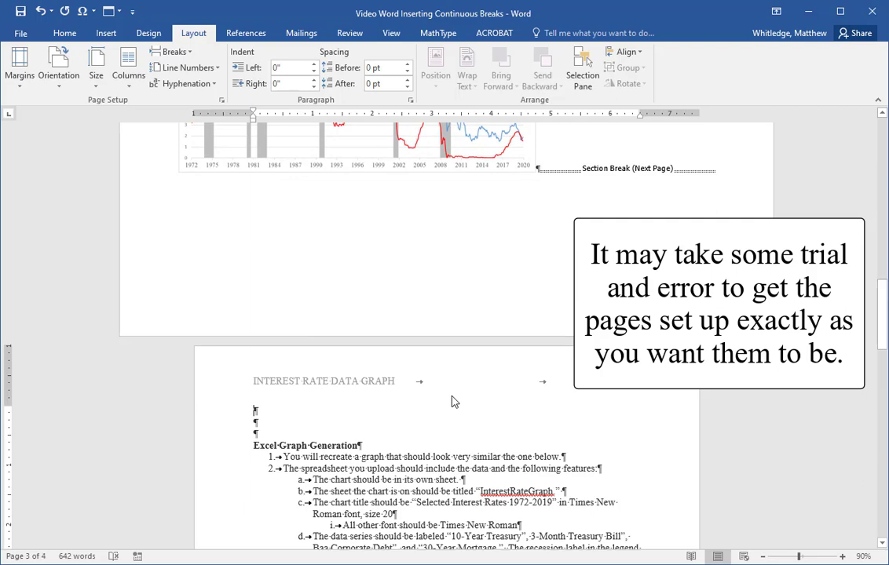
# - Check the section breaks and page layout around the landscape chart page, from the Data Collection list to the "Excel Graph Generation" list
pyautogui.scroll(12, 444, 409)
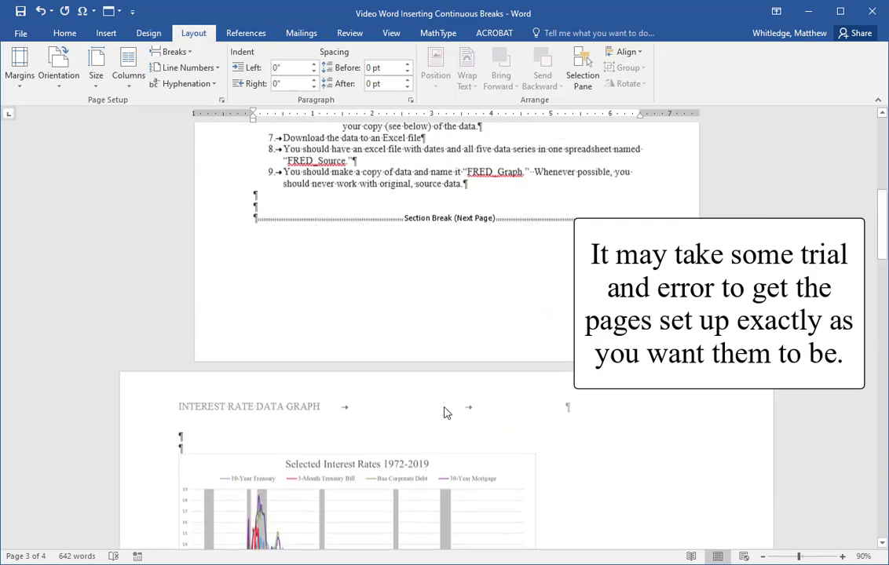
pyautogui.scroll(5, 445, 408)
pyautogui.scroll(-8, 445, 409)
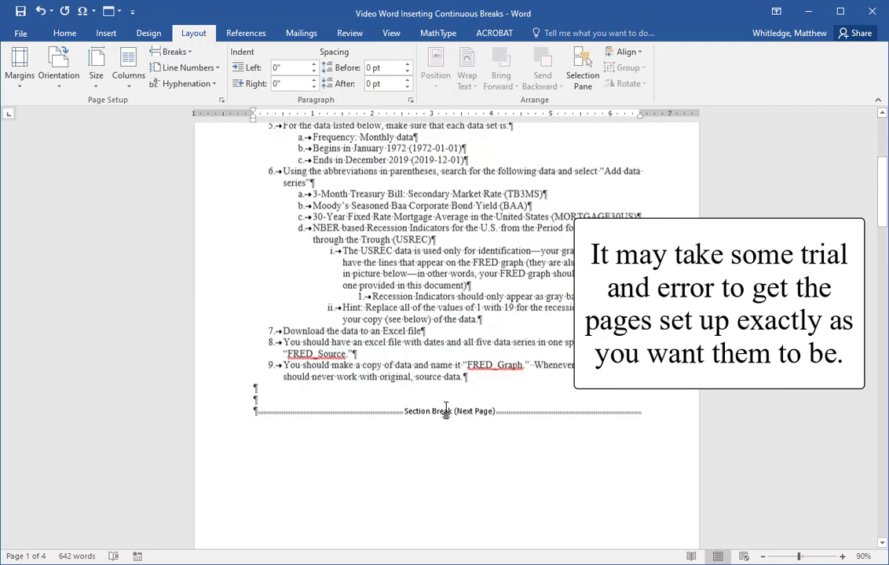
pyautogui.scroll(-12, 445, 409)
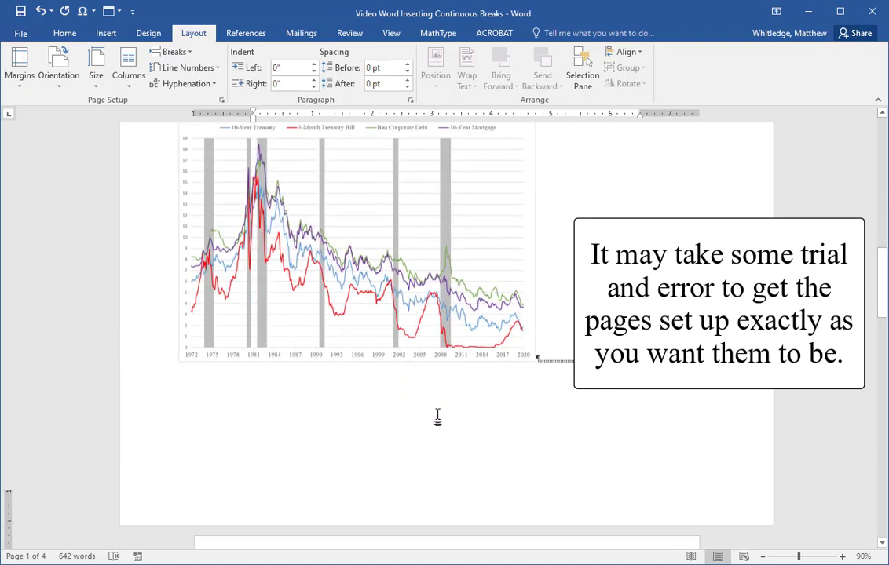
pyautogui.scroll(-3, 439, 414)
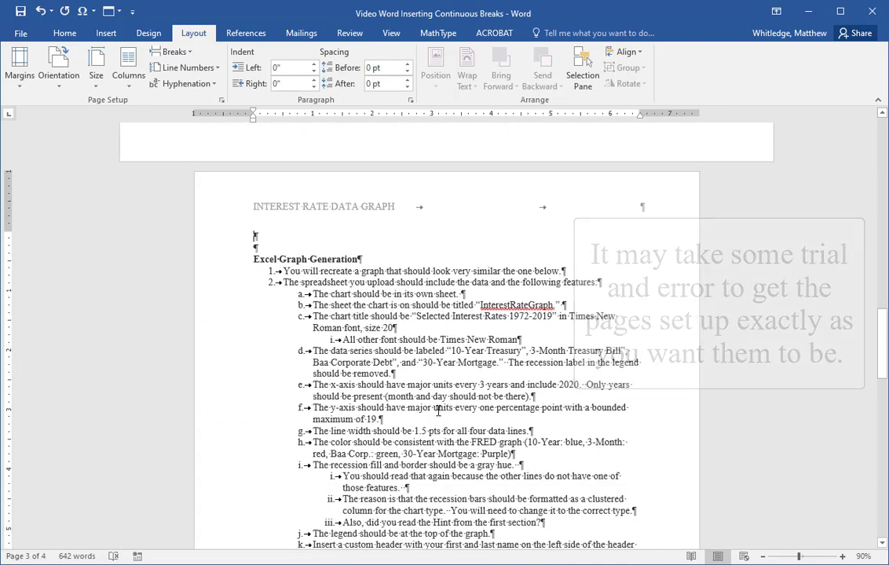
pyautogui.scroll(-3, 438, 412)
pyautogui.scroll(6, 439, 408)
pyautogui.scroll(4, 438, 404)
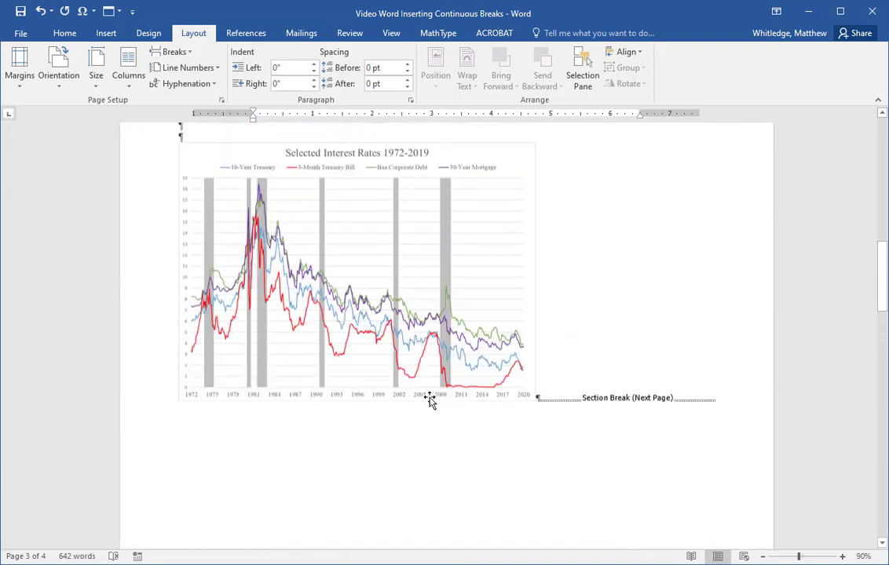
# - Set the height of the "Selected Interest Rates 1972-2019" chart picture to 6.5"
pyautogui.click(343, 307)
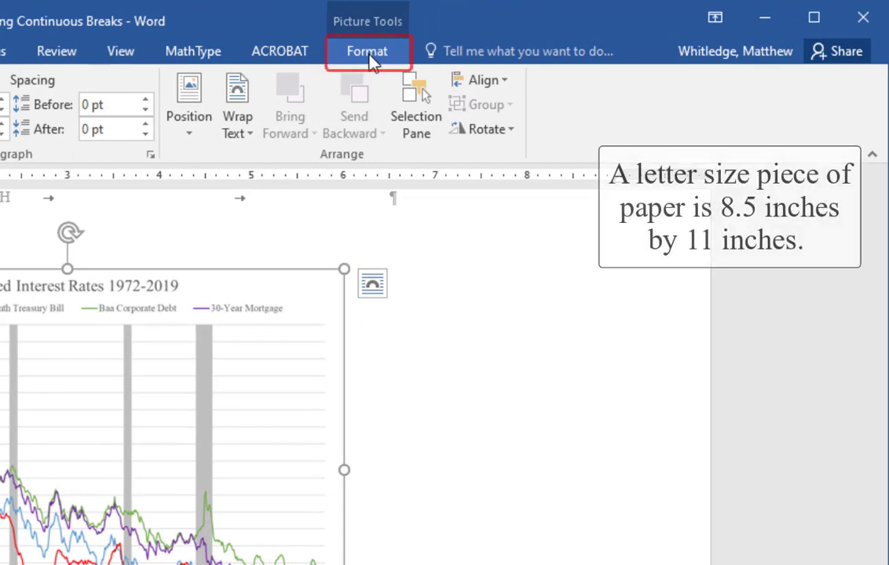
pyautogui.click(374, 55)
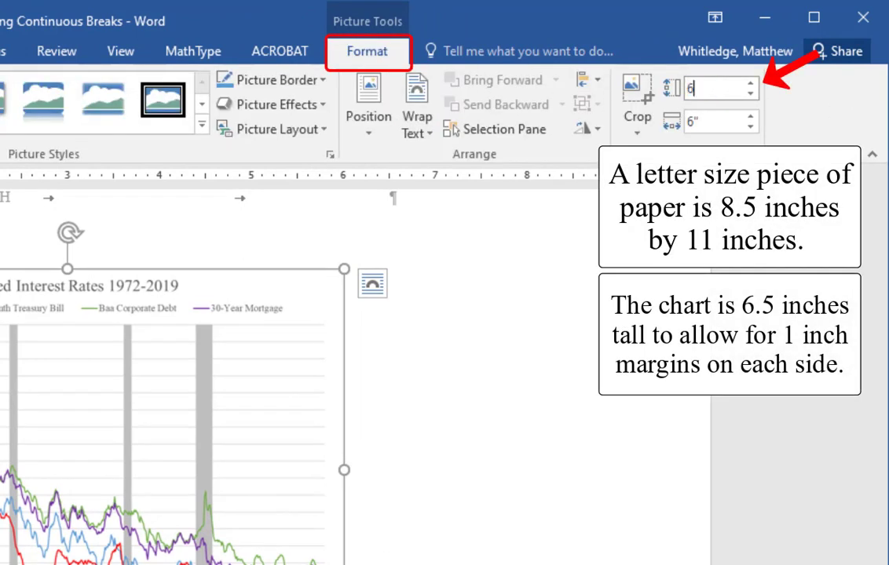
pyautogui.press('Return')
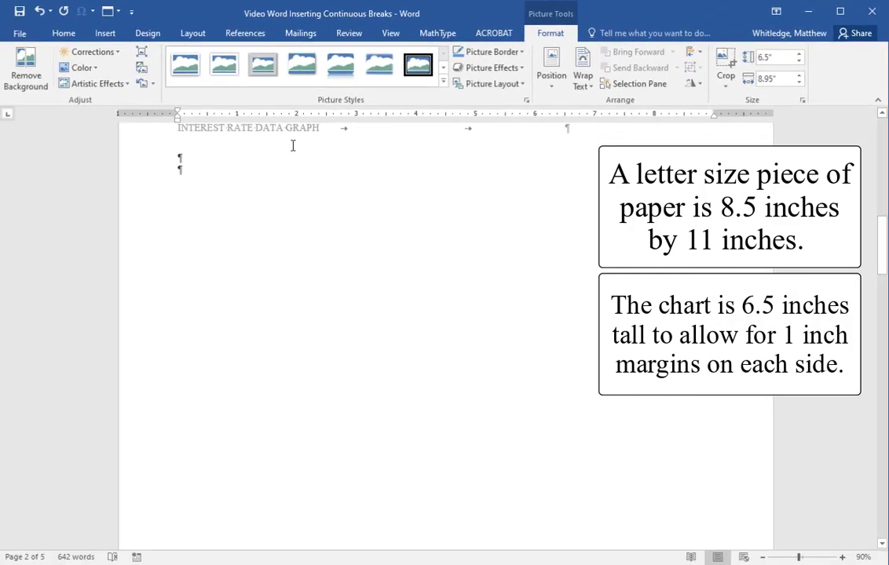
# - Delete the two empty lines above the chart on the landscape page and deselect the chart
pyautogui.click(442, 162)
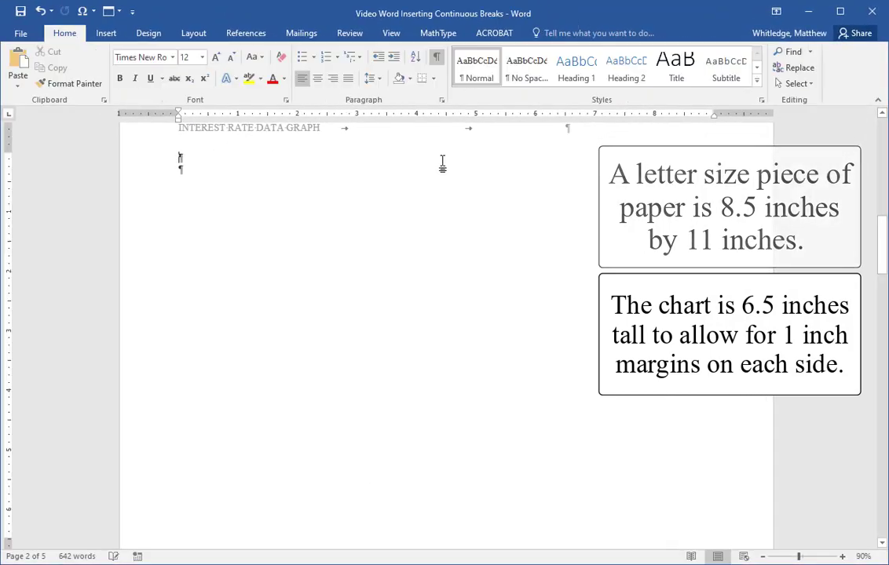
pyautogui.press('Delete')
pyautogui.press('Delete')
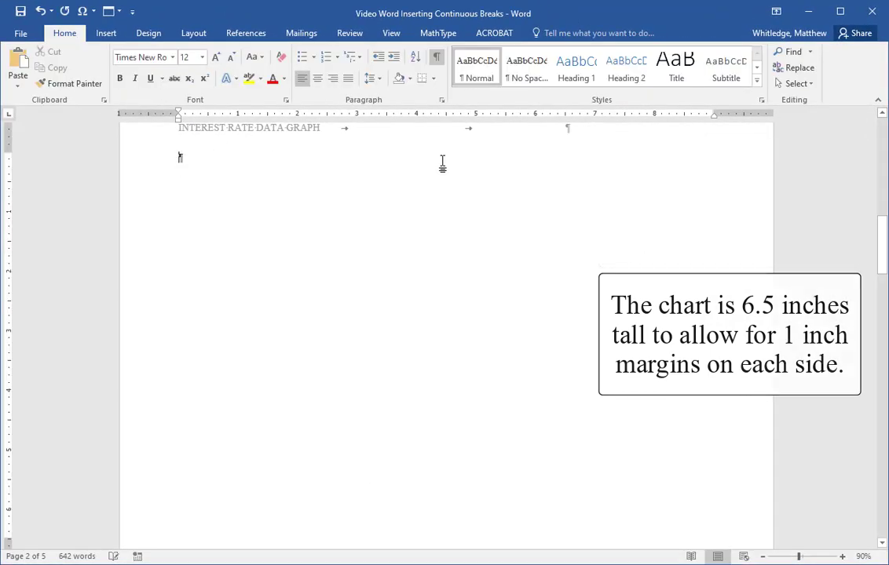
pyautogui.click(442, 165)
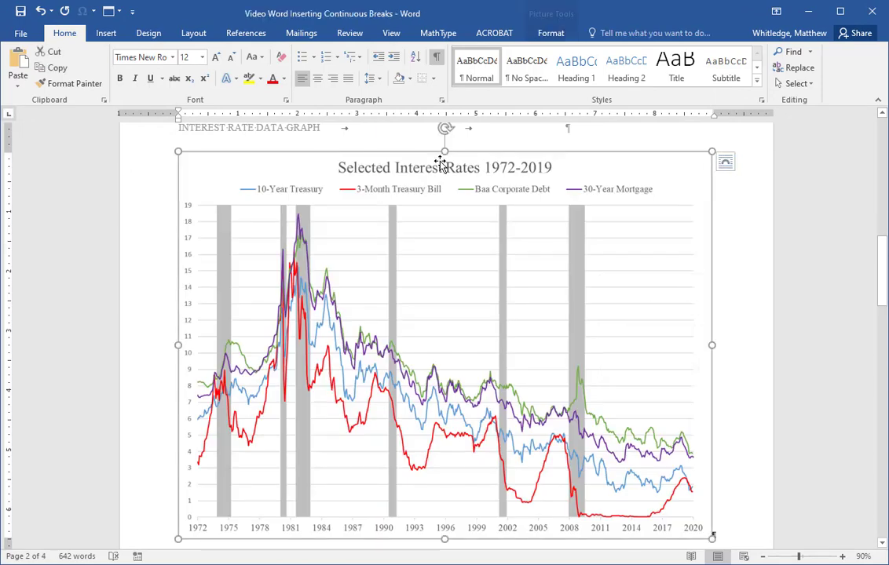
pyautogui.click(759, 209)
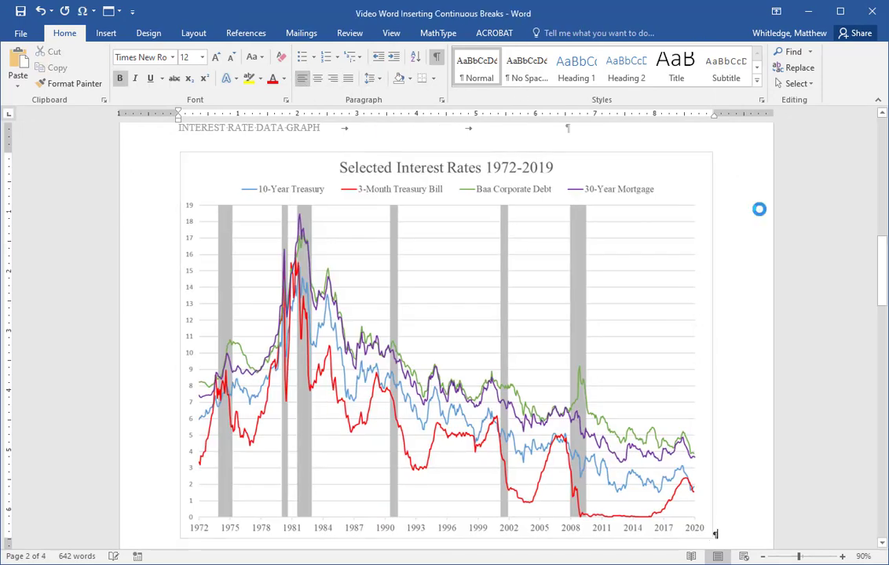
# - Review the document from the first page through the landscape chart page to the end of the "Excel Graph Generation" list
pyautogui.scroll(-3, 761, 209)
pyautogui.scroll(-1, 350, 276)
pyautogui.scroll(10, 346, 272)
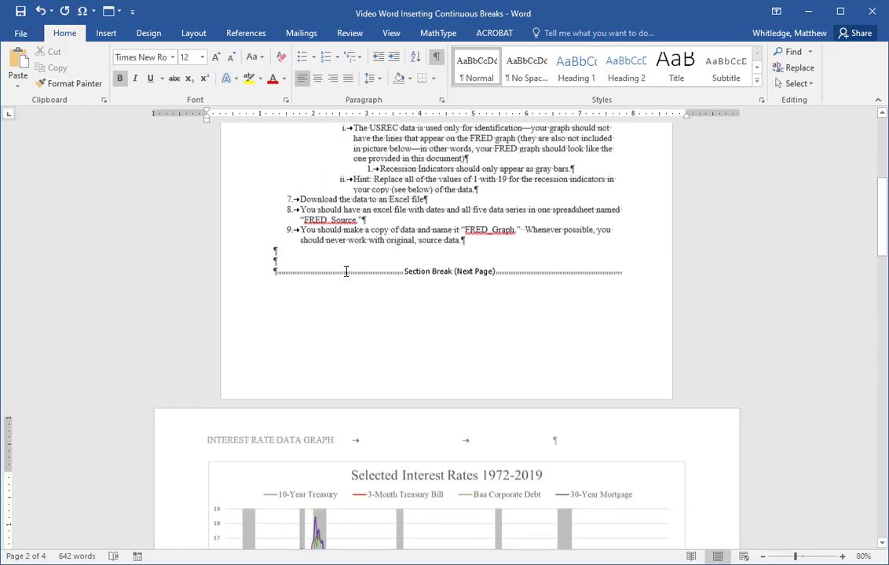
pyautogui.scroll(3, 345, 271)
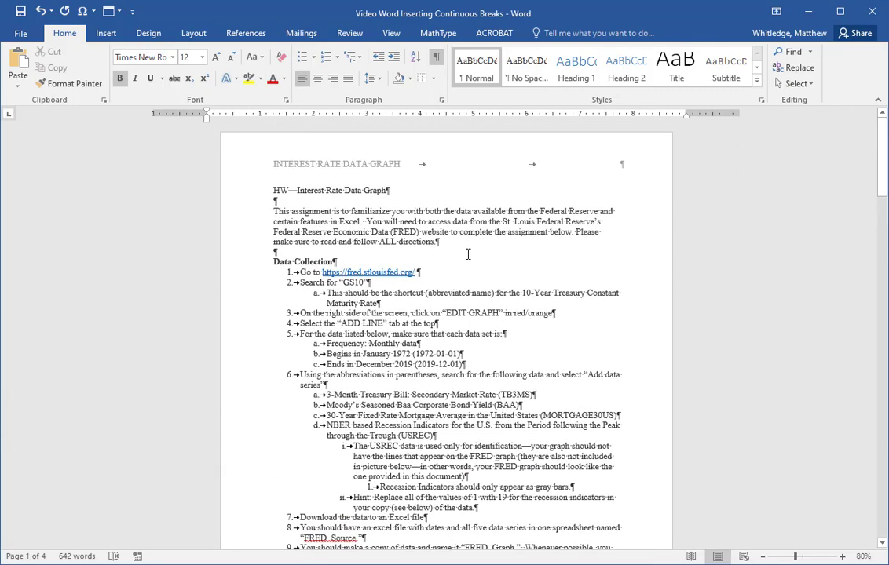
pyautogui.scroll(-5, 467, 254)
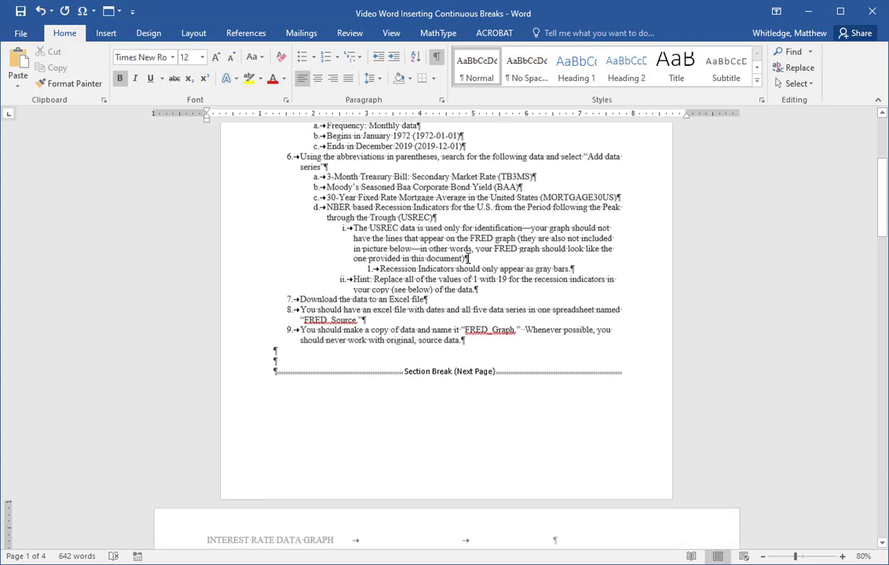
pyautogui.scroll(-6, 468, 258)
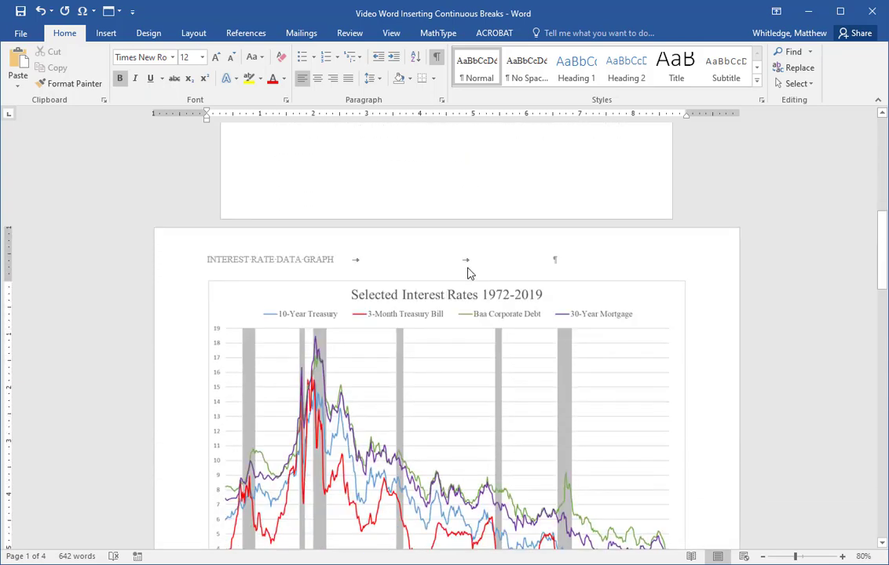
pyautogui.scroll(-3, 468, 272)
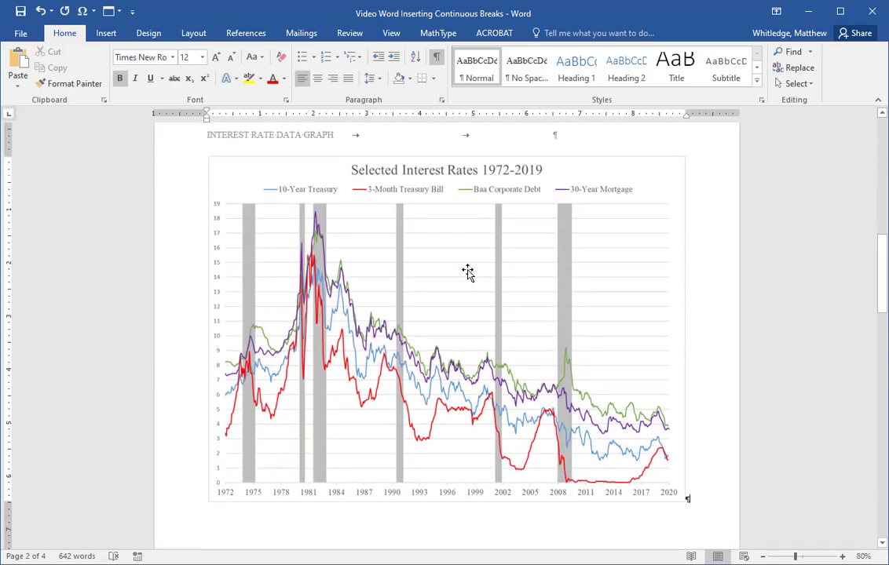
pyautogui.scroll(-10, 467, 273)
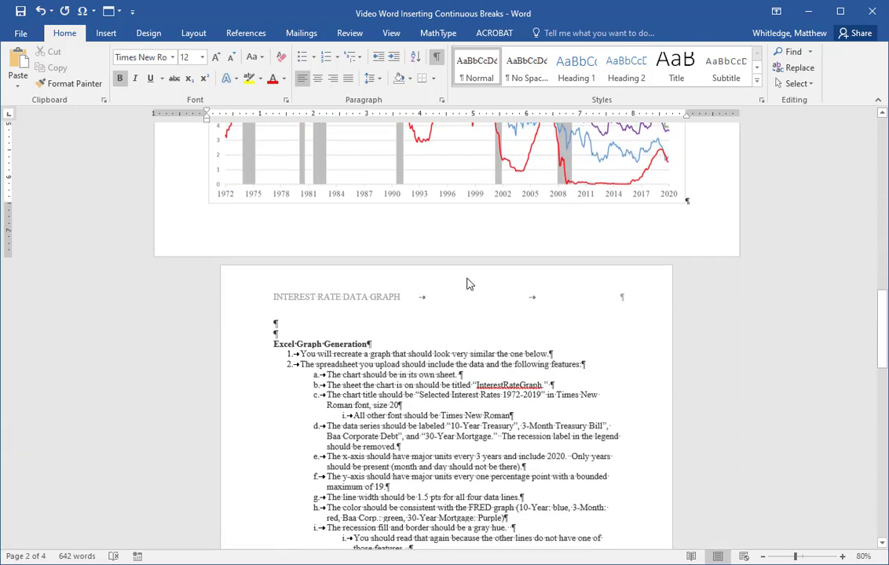
pyautogui.scroll(-1, 468, 277)
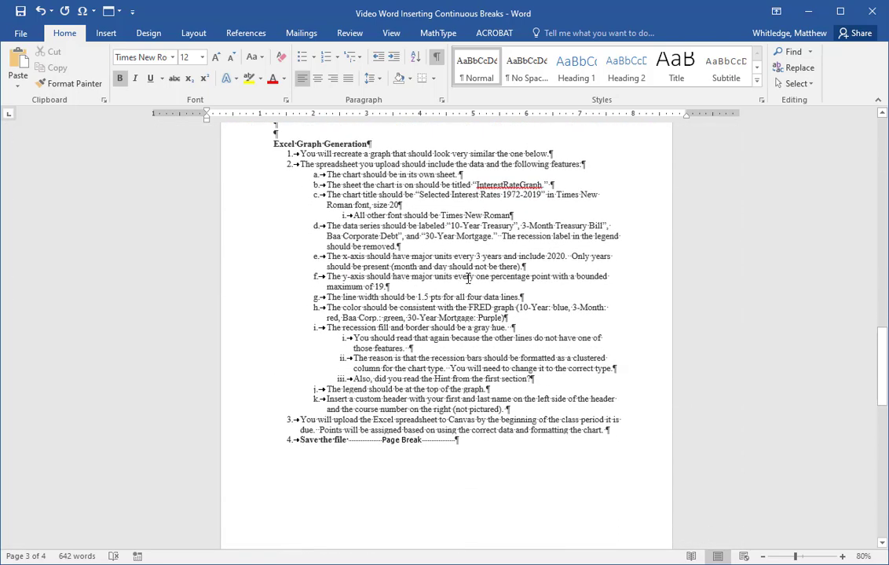